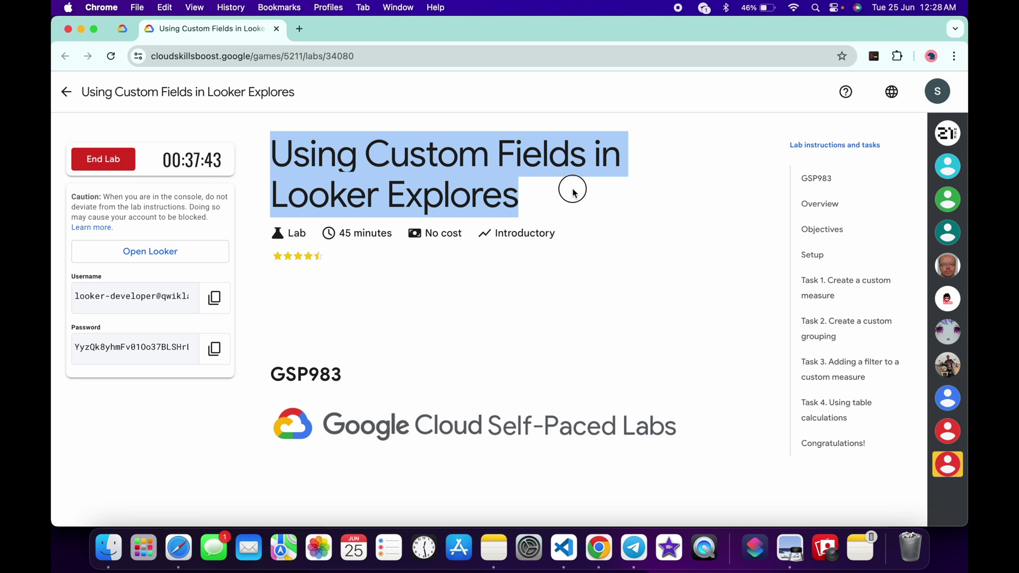
# Open the E-Commerce Training Order Items Explore in Looker, then return to the lab instructions.
pyautogui.hotkey('ctrl', 'Right')
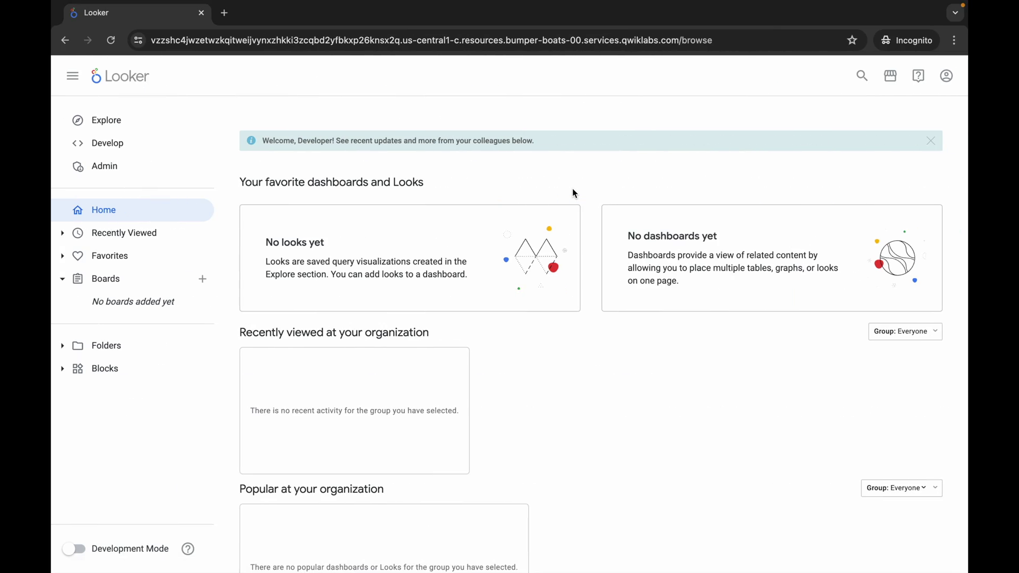
pyautogui.click(122, 126)
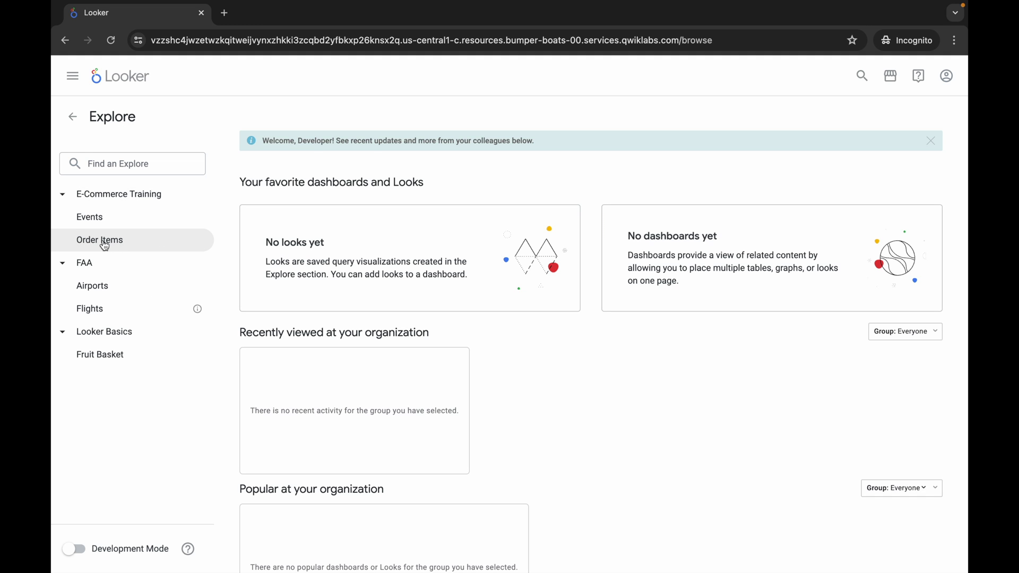
pyautogui.click(101, 240)
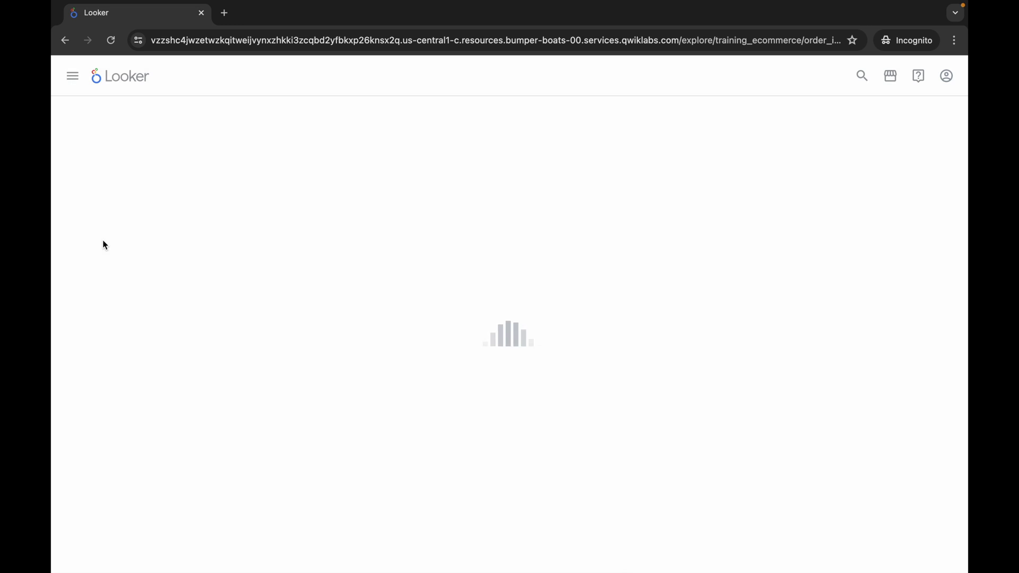
pyautogui.hotkey('ctrl', 'Left')
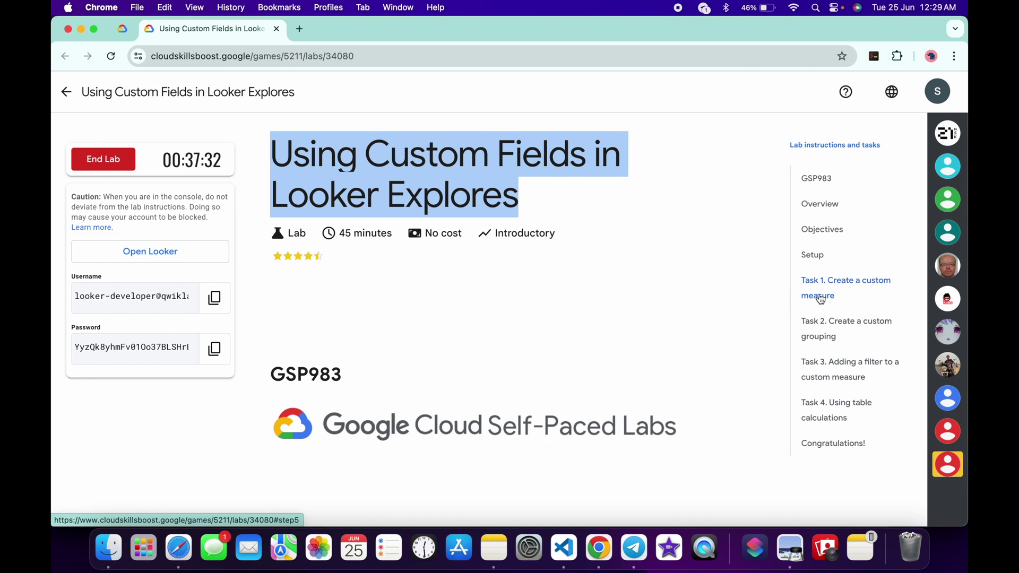
# Go to the Task 1 custom measure steps and select the word Cost in step 4.
pyautogui.click(794, 298)
pyautogui.scroll(-2, 578, 320)
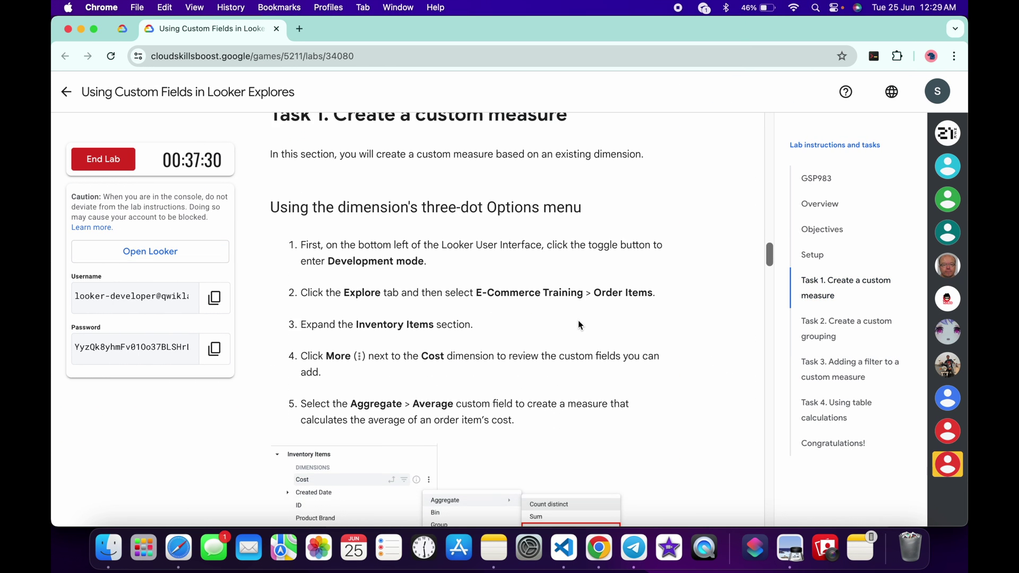
pyautogui.moveTo(610, 419); pyautogui.dragTo(274, 197)
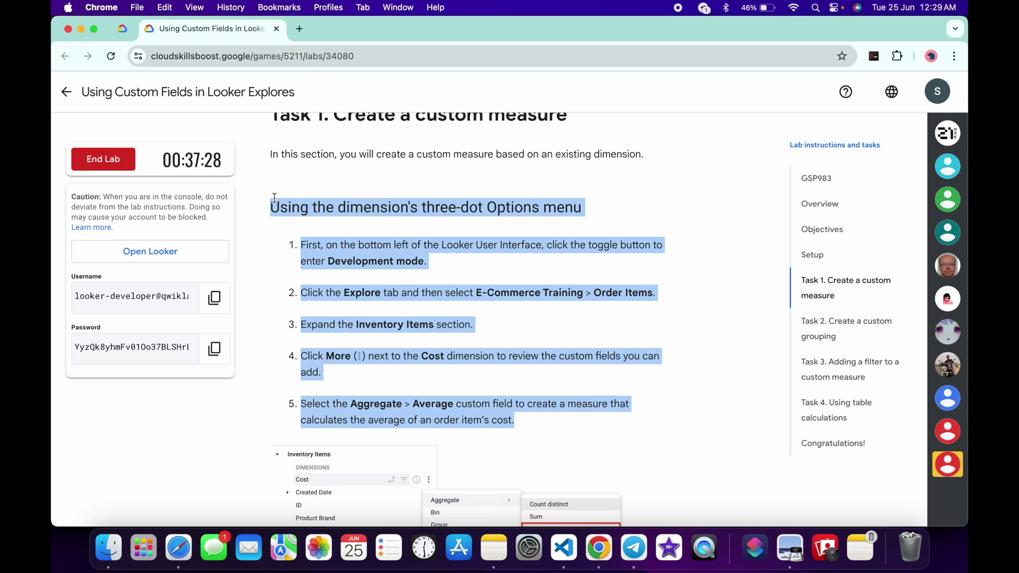
pyautogui.click(525, 263)
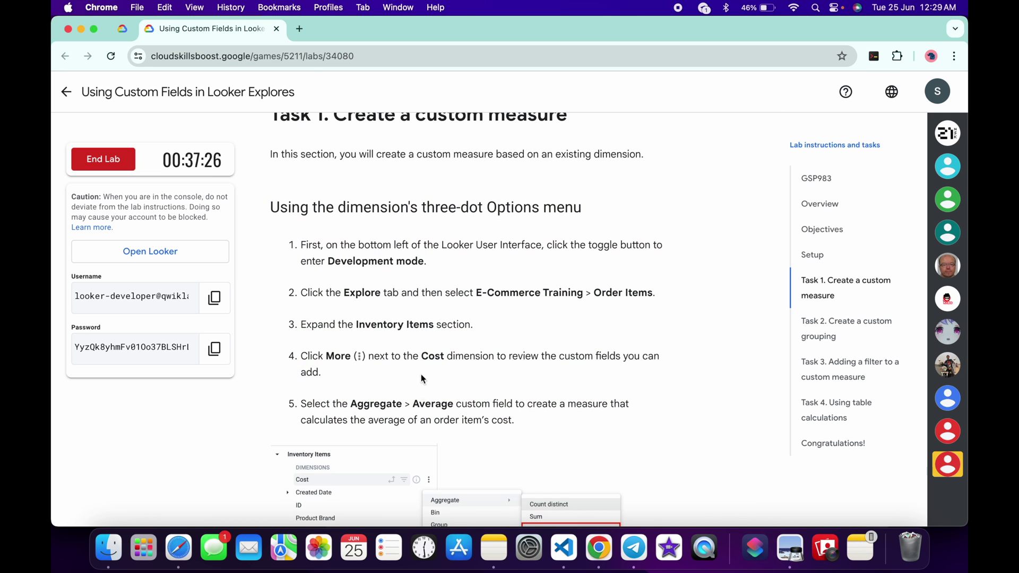
pyautogui.doubleClick(431, 354)
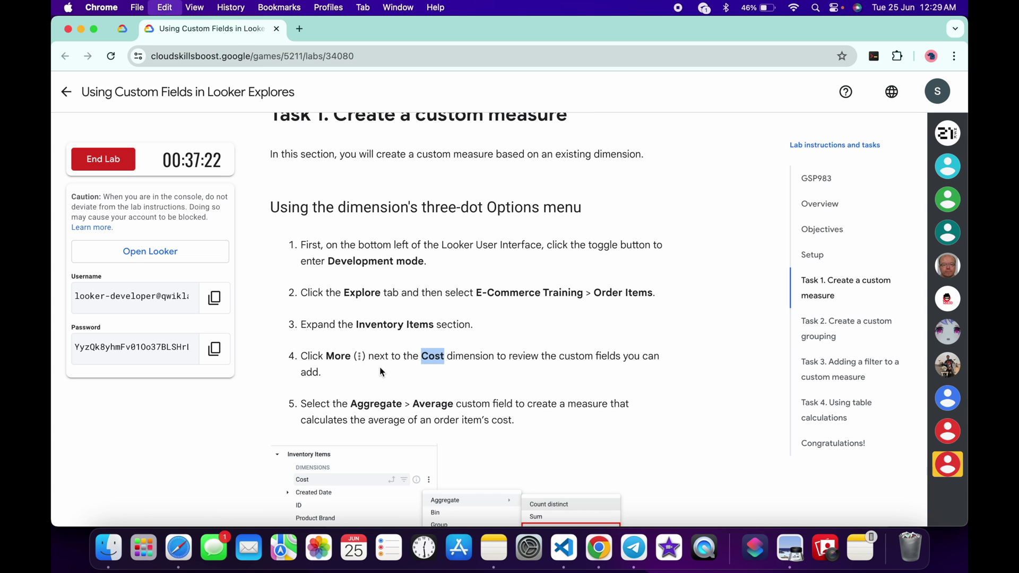
# Search the Order Items Explore fields for 'Cost'.
pyautogui.hotkey('ctrl', 'Right')
pyautogui.click(161, 183)
pyautogui.write('Cost')
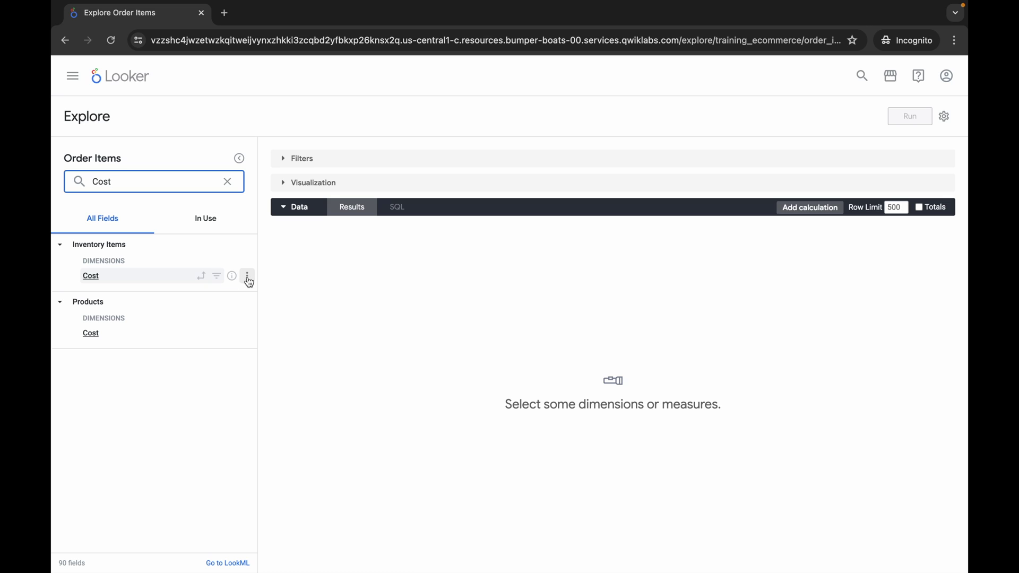
# Create an Average of Cost measure from Inventory Items Cost via Aggregate > Average.
pyautogui.click(248, 276)
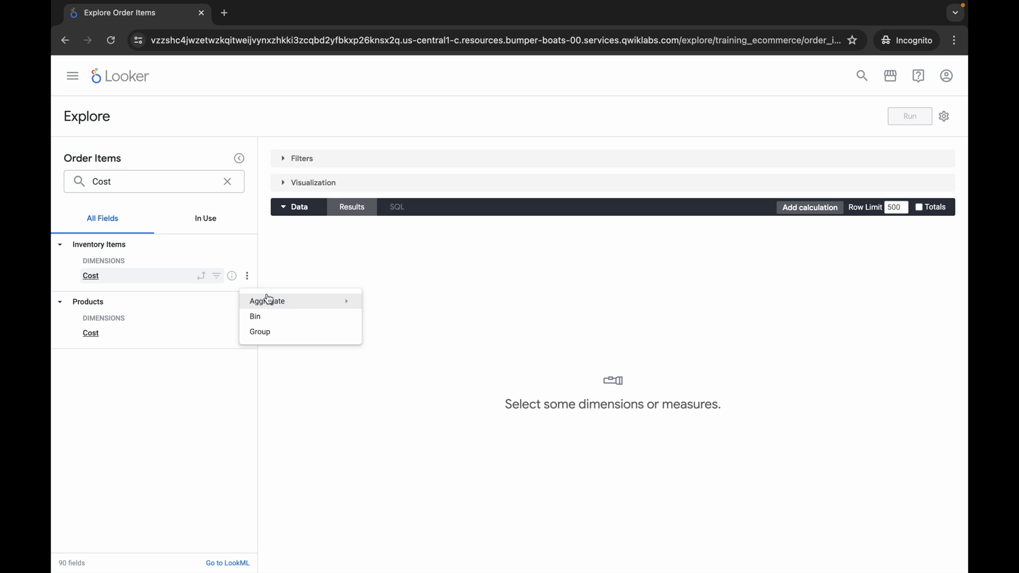
pyautogui.moveTo(292, 308)
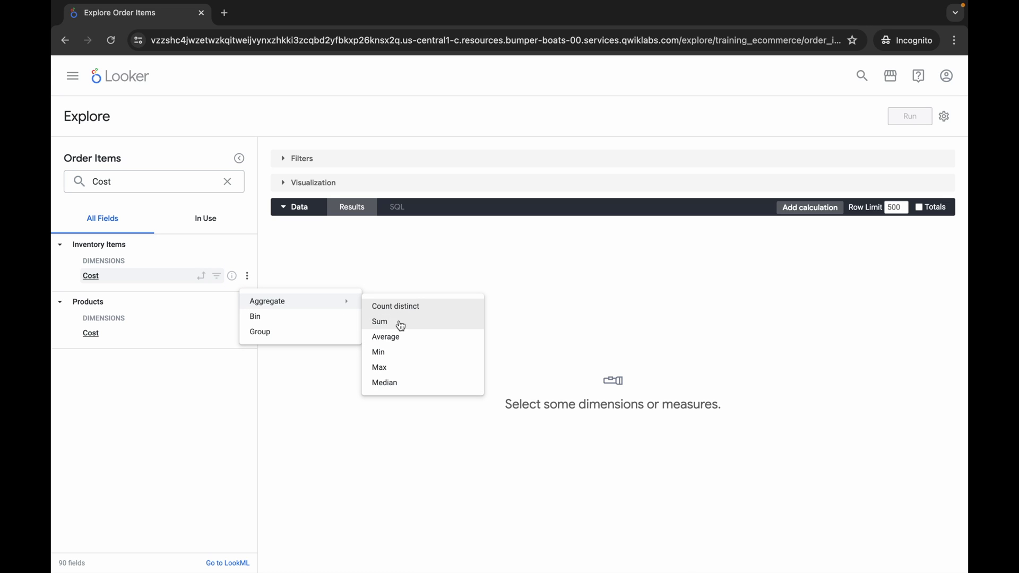
pyautogui.click(404, 338)
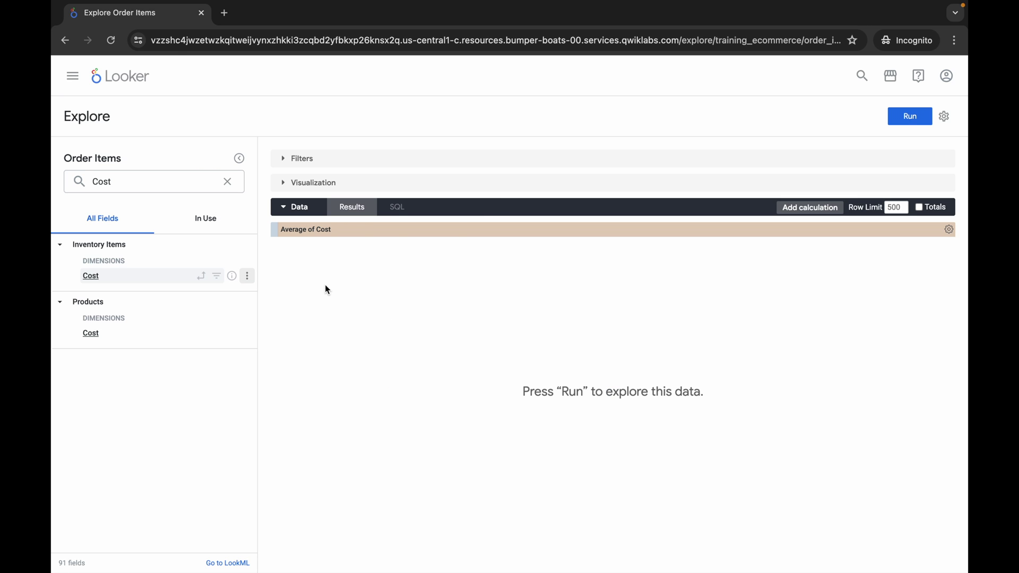
pyautogui.hotkey('ctrl', 'Left')
pyautogui.moveTo(291, 208); pyautogui.dragTo(440, 408)
# Scroll to the 'Using the Custom Fields section' heading in the lab instructions.
pyautogui.scroll(-2, 440, 409)
pyautogui.scroll(1, 482, 257)
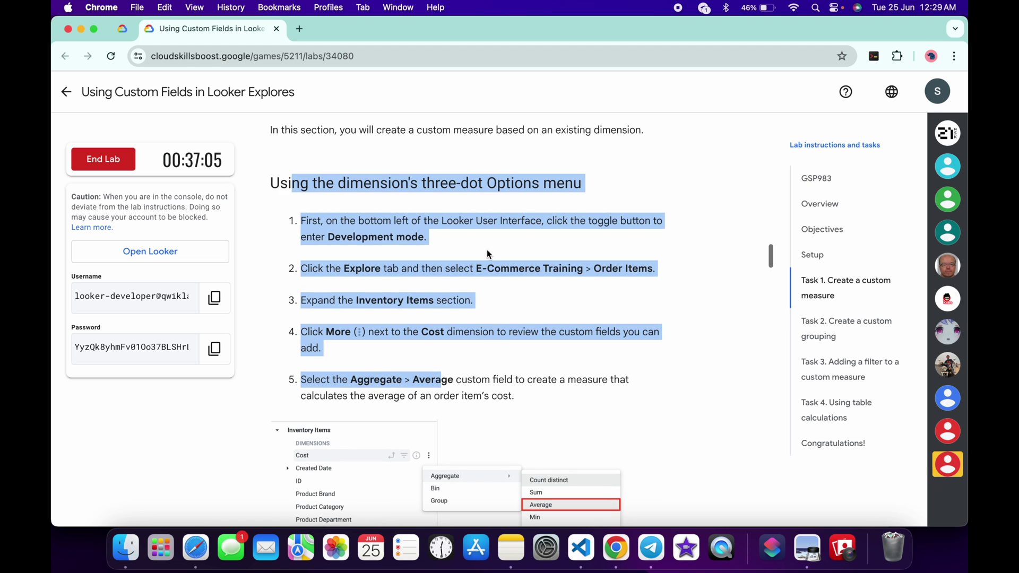
pyautogui.scroll(-15, 481, 257)
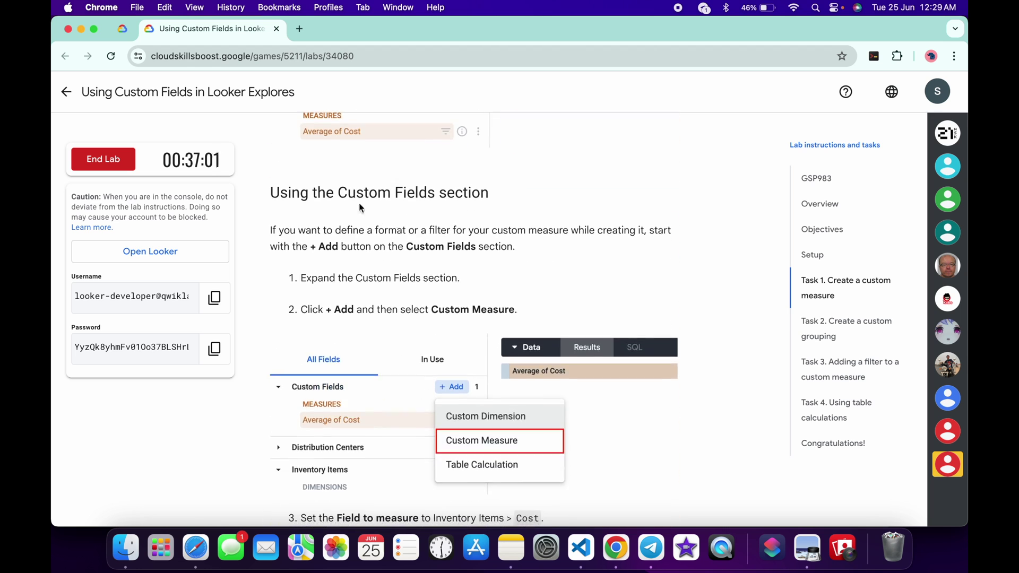
pyautogui.moveTo(338, 192); pyautogui.dragTo(449, 187)
pyautogui.scroll(-4, 528, 270)
# Copy the field name Cost from step 3 and clear the Cost field search in Looker.
pyautogui.doubleClick(527, 362)
pyautogui.press('super+c')
pyautogui.press('super+Tab')
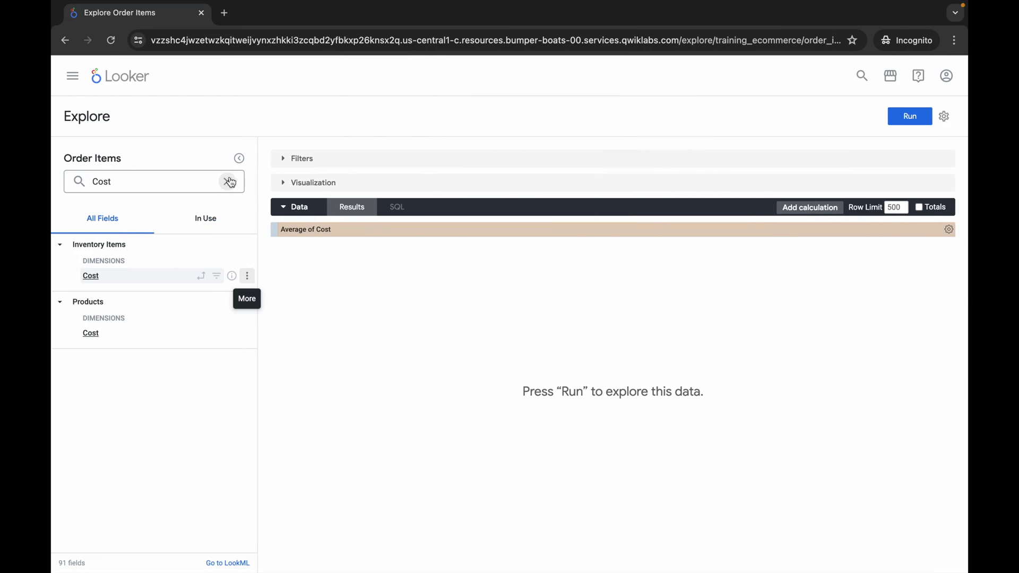
pyautogui.click(227, 181)
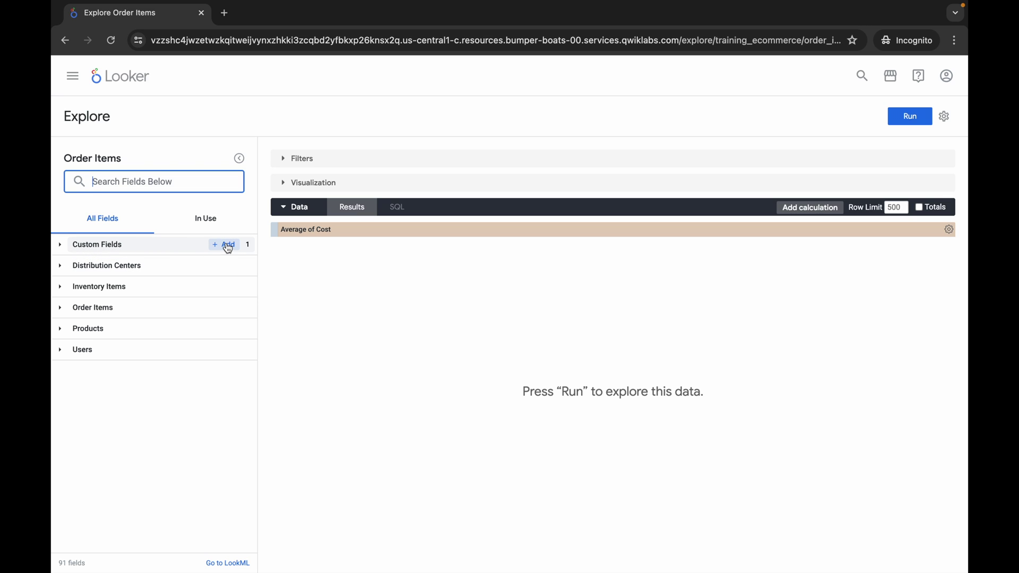
# Start a new custom measure on the Inventory Items Cost field.
pyautogui.click(228, 247)
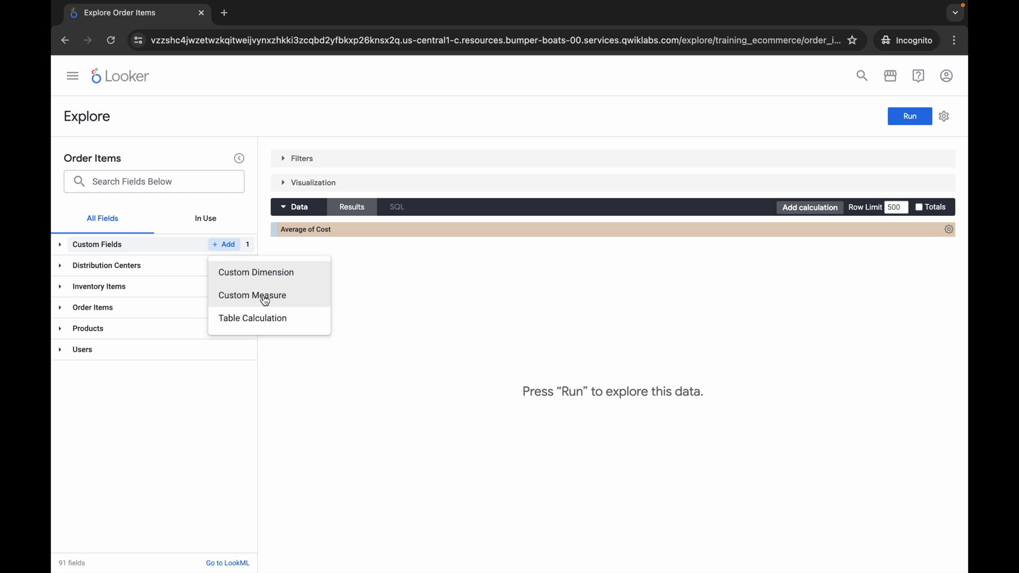
pyautogui.click(265, 301)
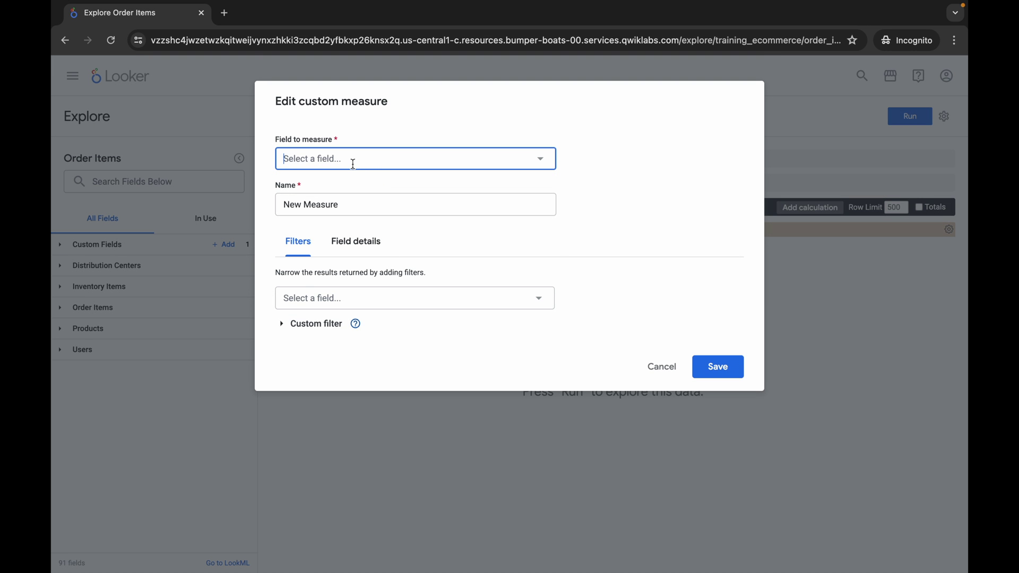
pyautogui.write('Cost')
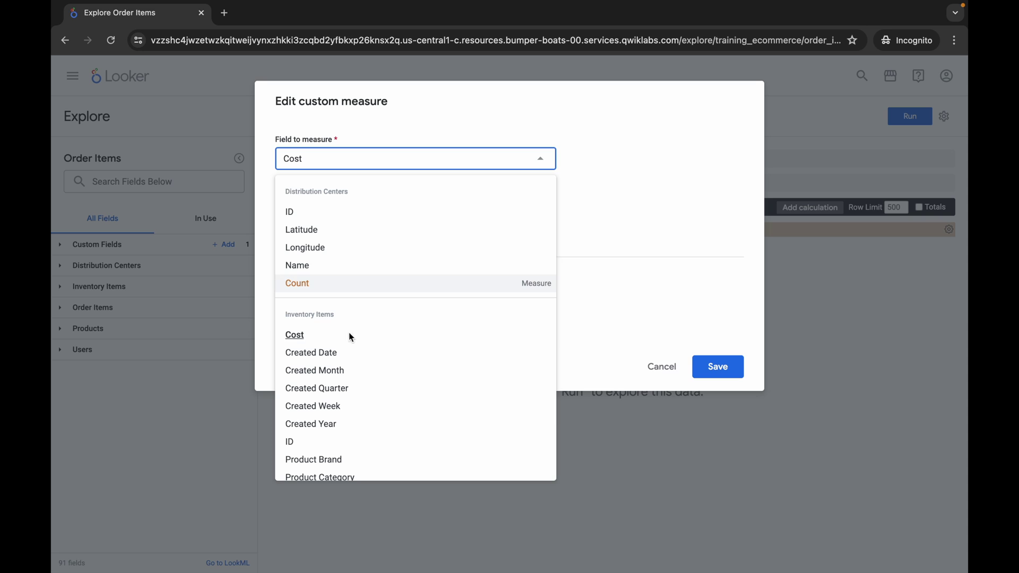
pyautogui.click(296, 335)
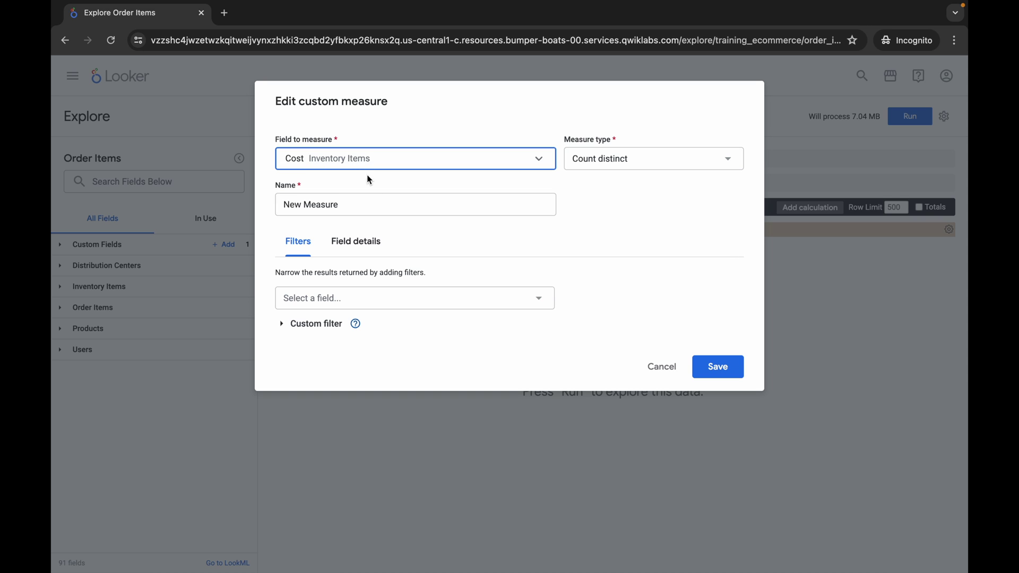
# Set the measure type to Average and name the measure 'Average of Cost'.
pyautogui.click(623, 158)
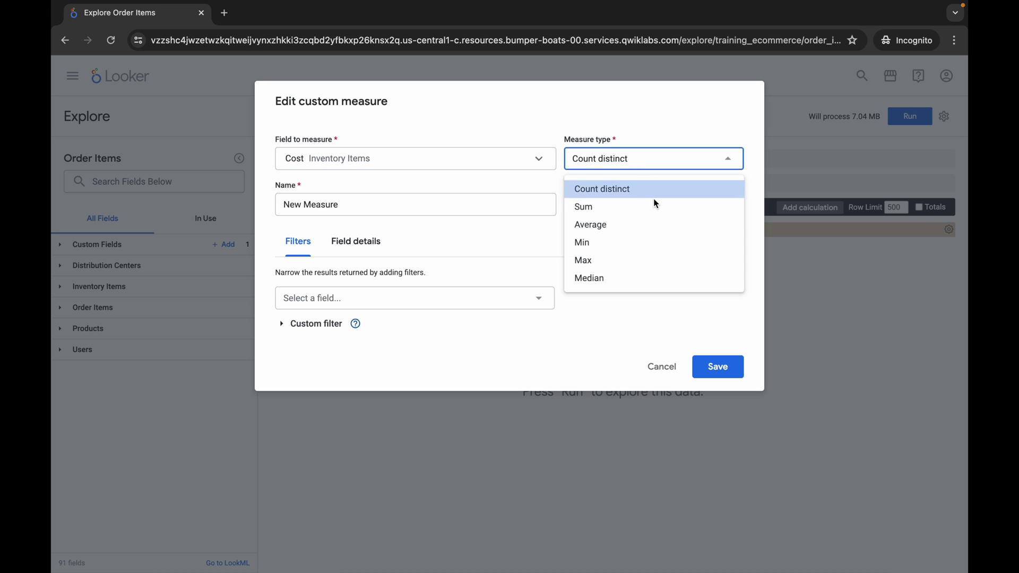
pyautogui.click(603, 222)
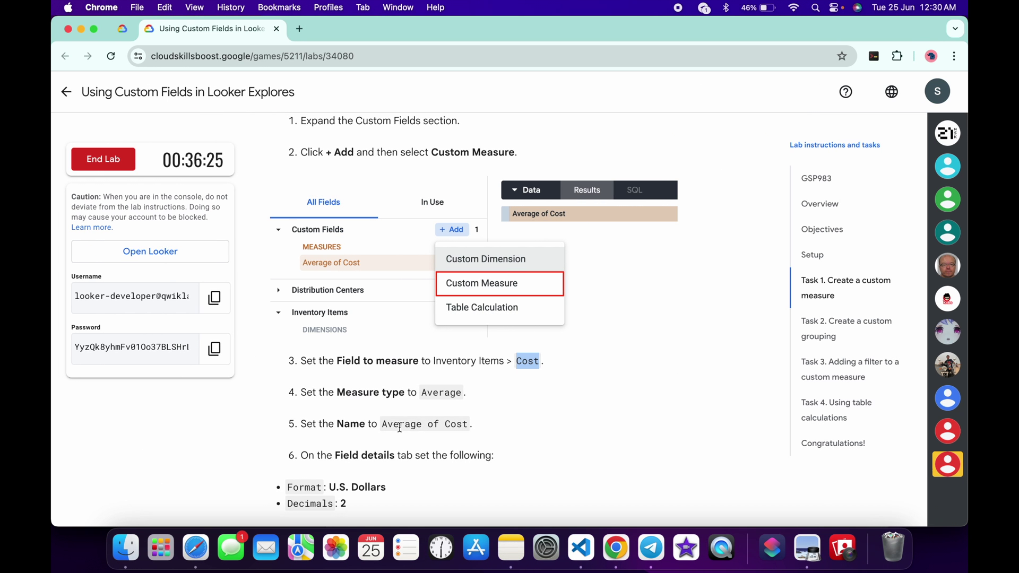
pyautogui.moveTo(383, 425); pyautogui.dragTo(468, 423)
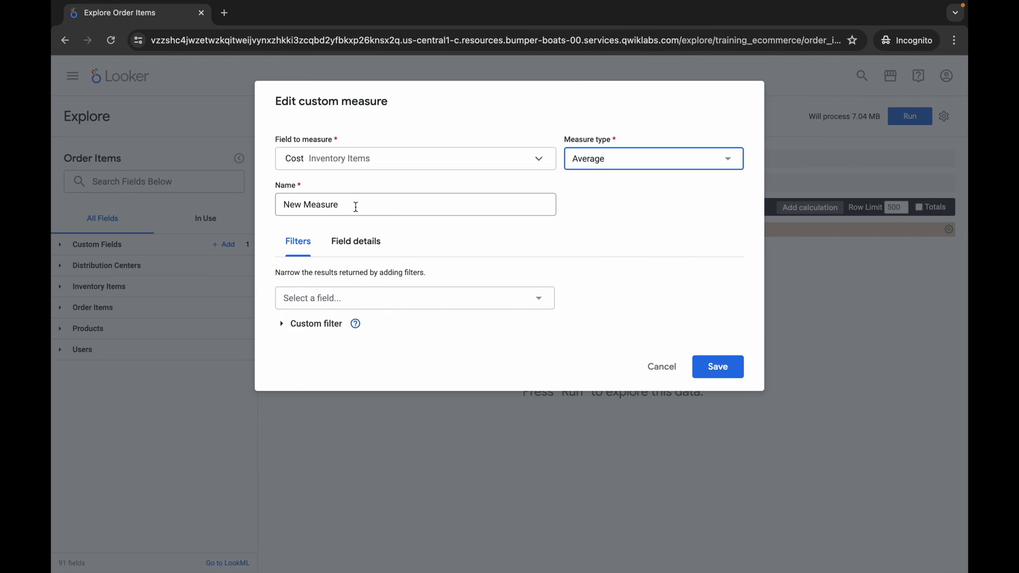
pyautogui.tripleClick(352, 206)
pyautogui.press('super+v')
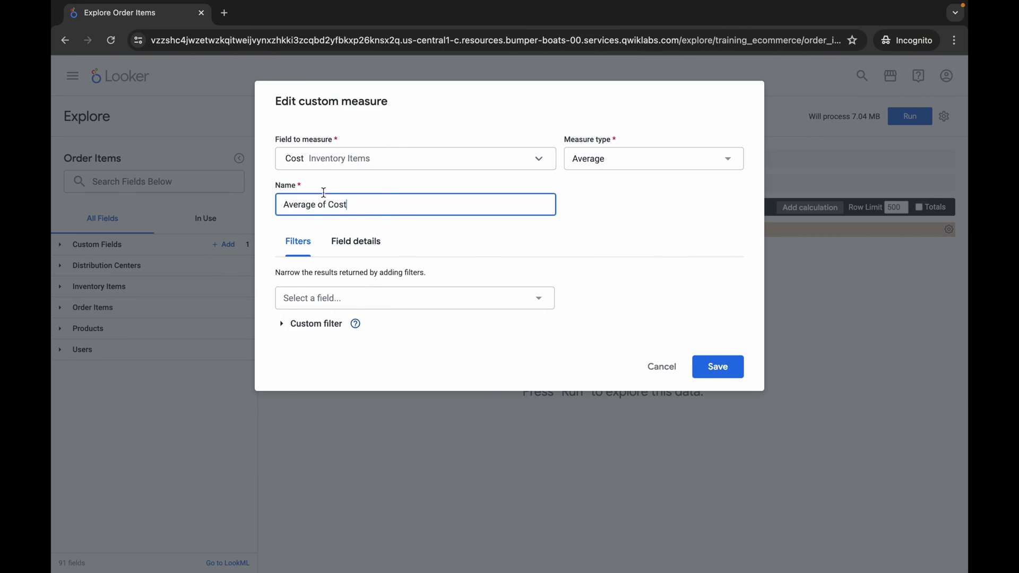
# Format Average of Cost as U.S. Dollars with 2 decimal places and save the measure.
pyautogui.click(360, 249)
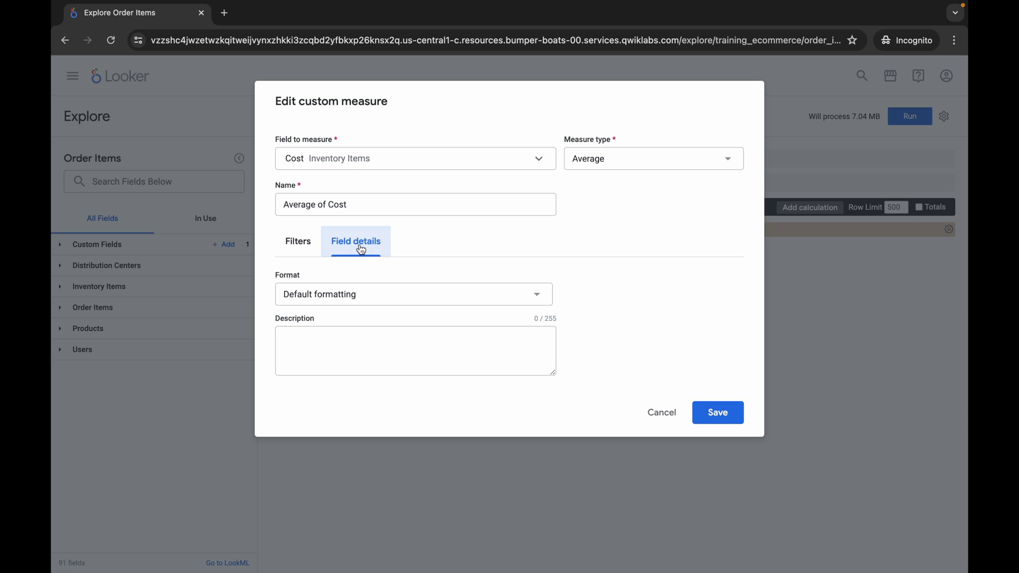
pyautogui.click(398, 298)
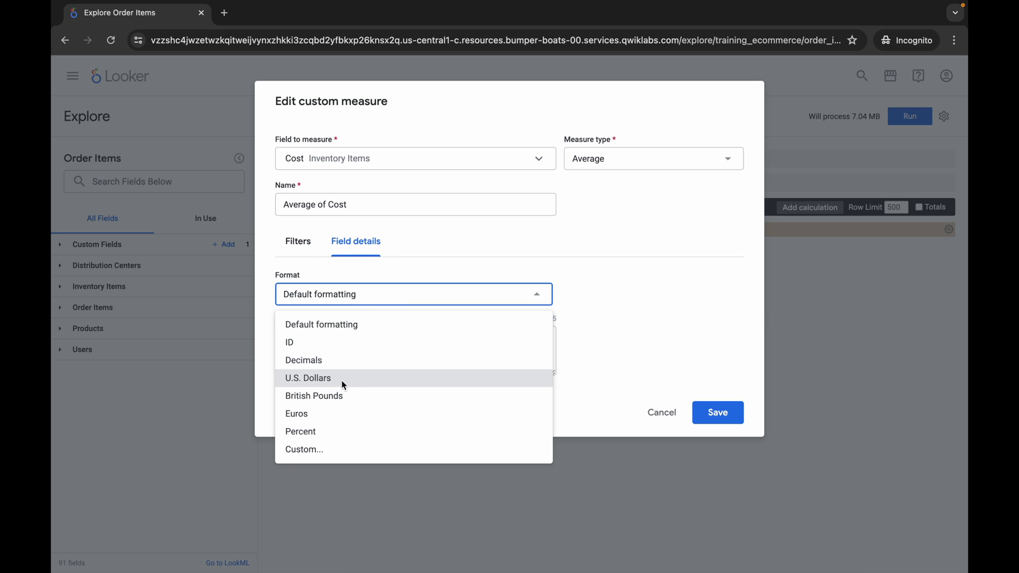
pyautogui.click(320, 379)
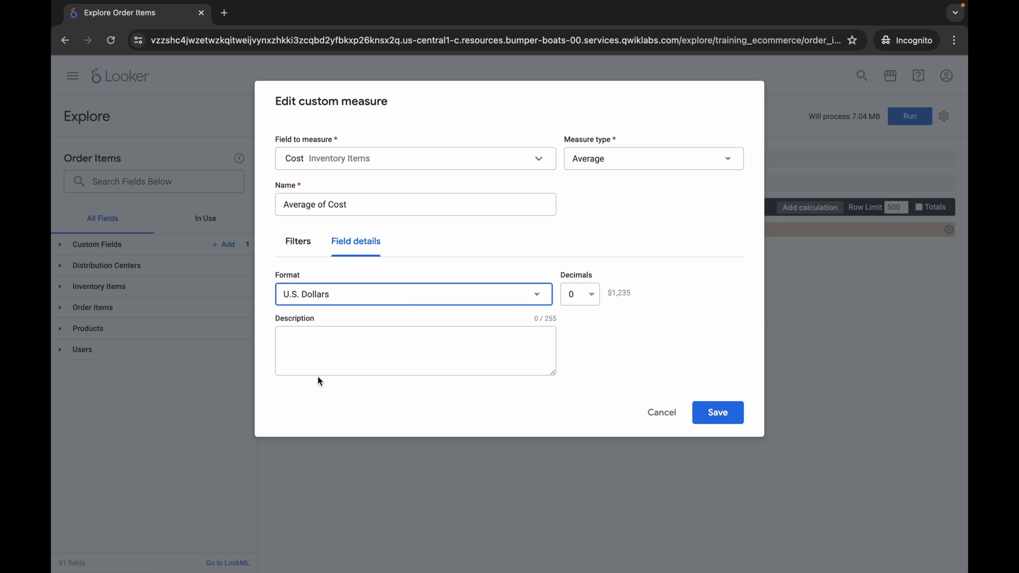
pyautogui.click(582, 298)
pyautogui.click(582, 342)
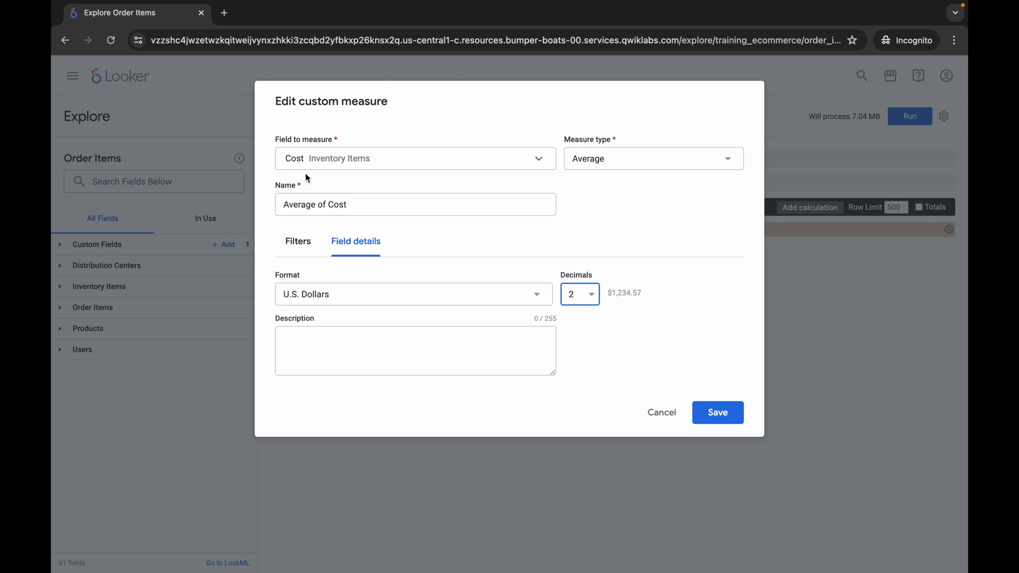
pyautogui.click(731, 423)
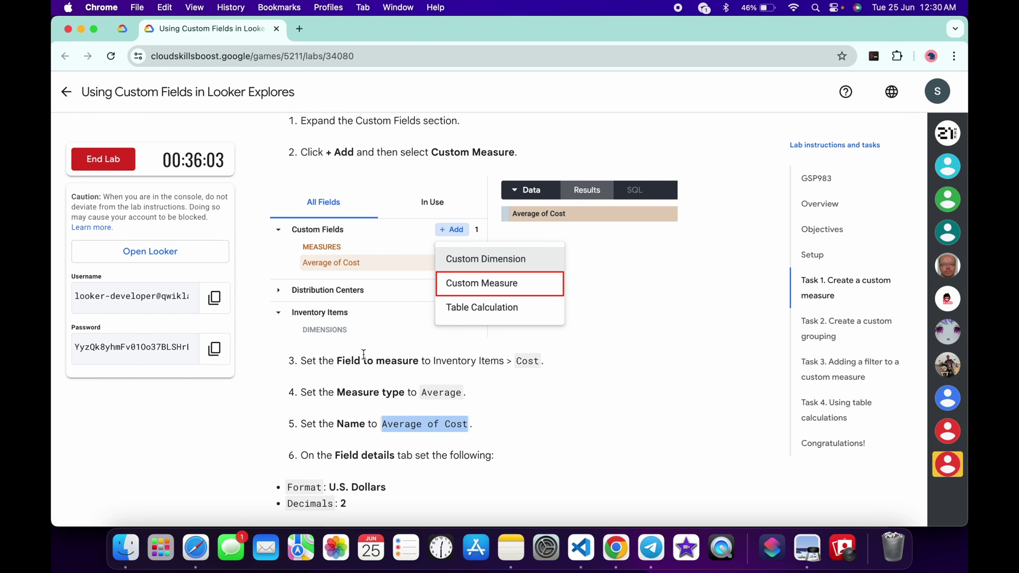
# Copy 'Product Name' from step 2 of the custom grouping task in the lab instructions.
pyautogui.scroll(-6, 382, 429)
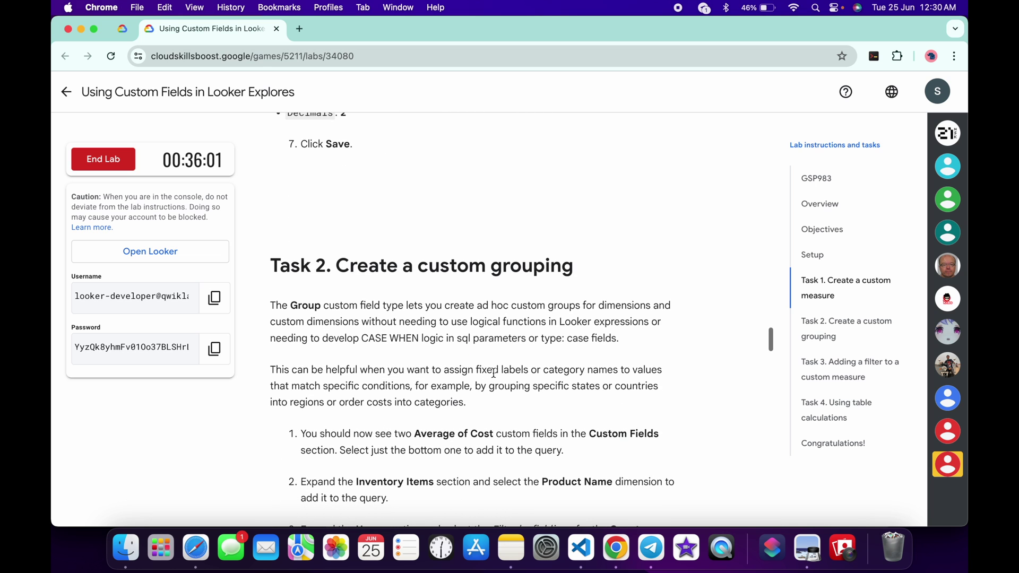
pyautogui.moveTo(412, 267); pyautogui.dragTo(586, 266)
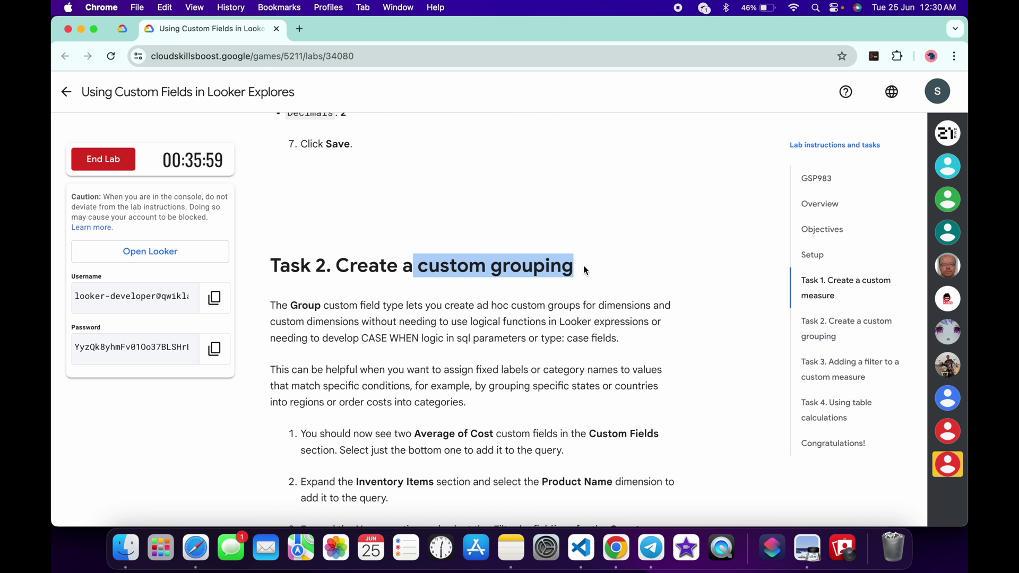
pyautogui.scroll(-2, 610, 476)
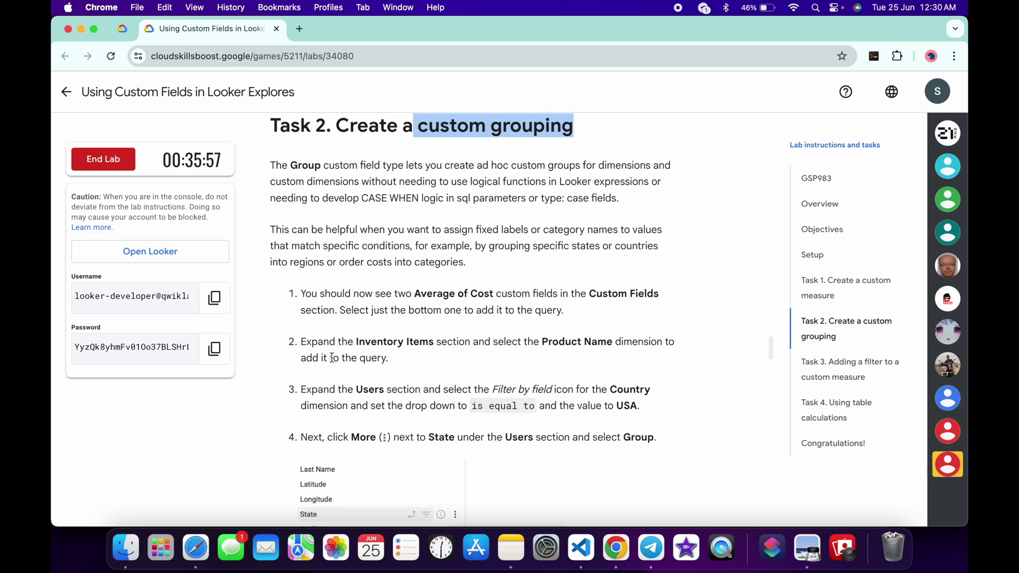
pyautogui.moveTo(301, 342); pyautogui.dragTo(433, 343)
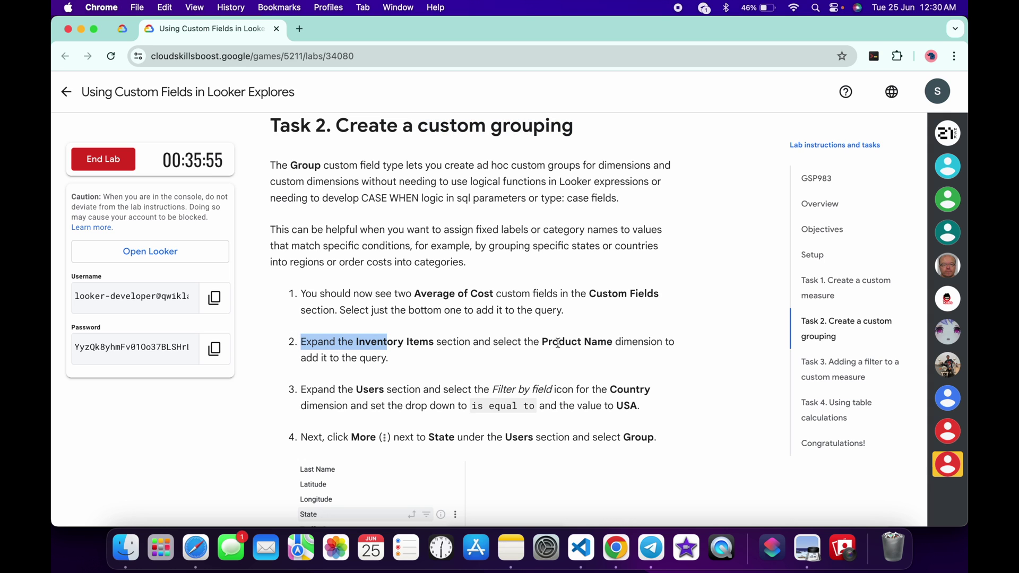
pyautogui.click(542, 340)
pyautogui.moveTo(542, 340); pyautogui.dragTo(610, 343)
pyautogui.press('super+c')
pyautogui.hotkey('ctrl', 'Right')
# Add the Inventory Items Product Name dimension to the query.
pyautogui.click(149, 185)
pyautogui.press('super+v')
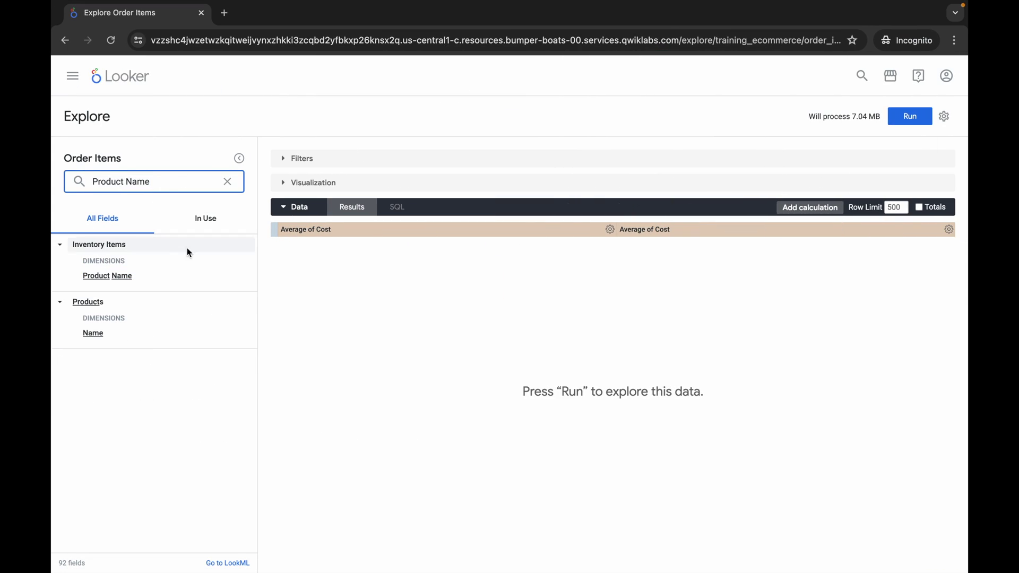
pyautogui.click(115, 277)
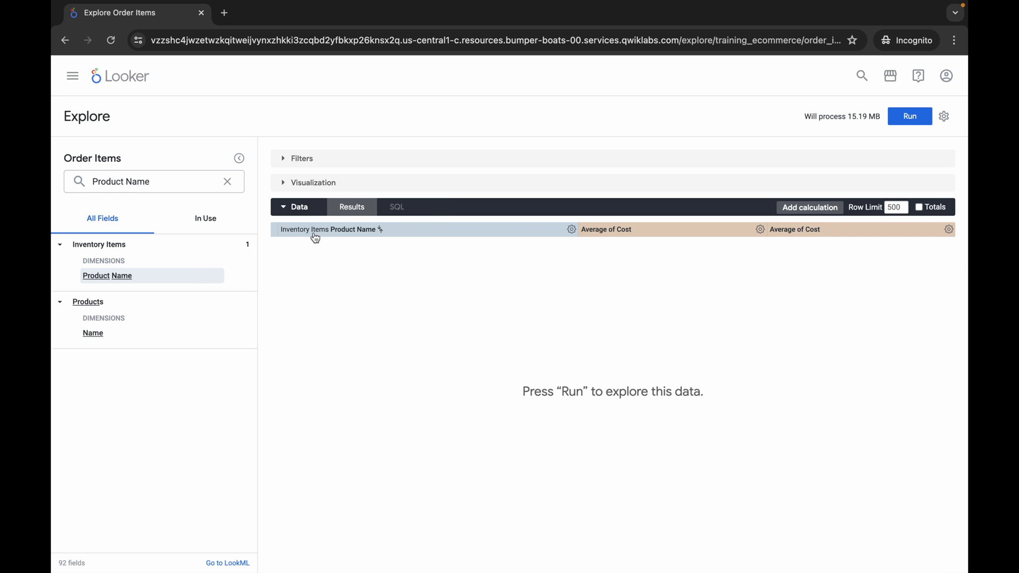
# Copy the word Country from step 3 of the lab instructions.
pyautogui.hotkey('ctrl', 'Left')
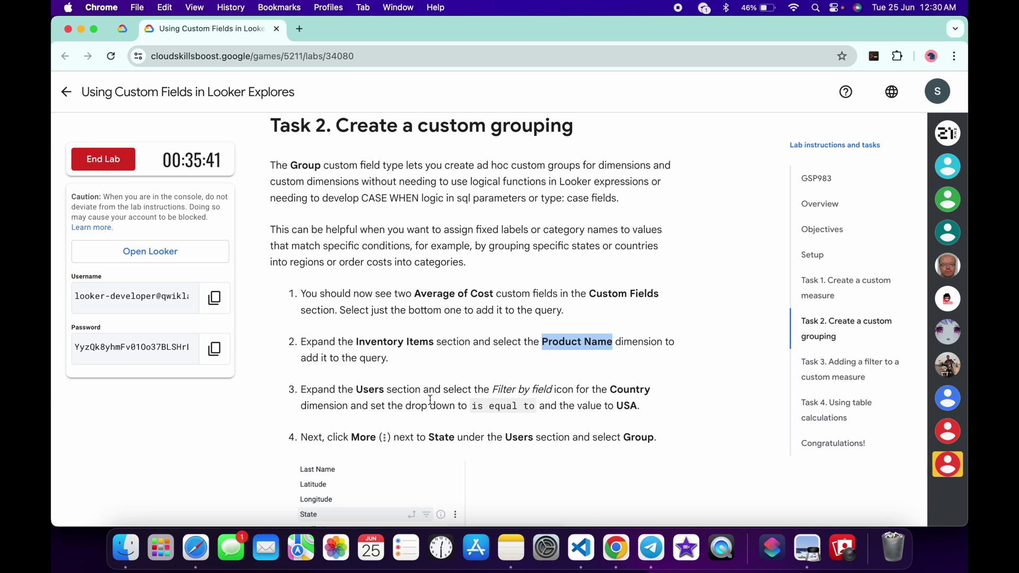
pyautogui.moveTo(489, 389); pyautogui.dragTo(546, 389)
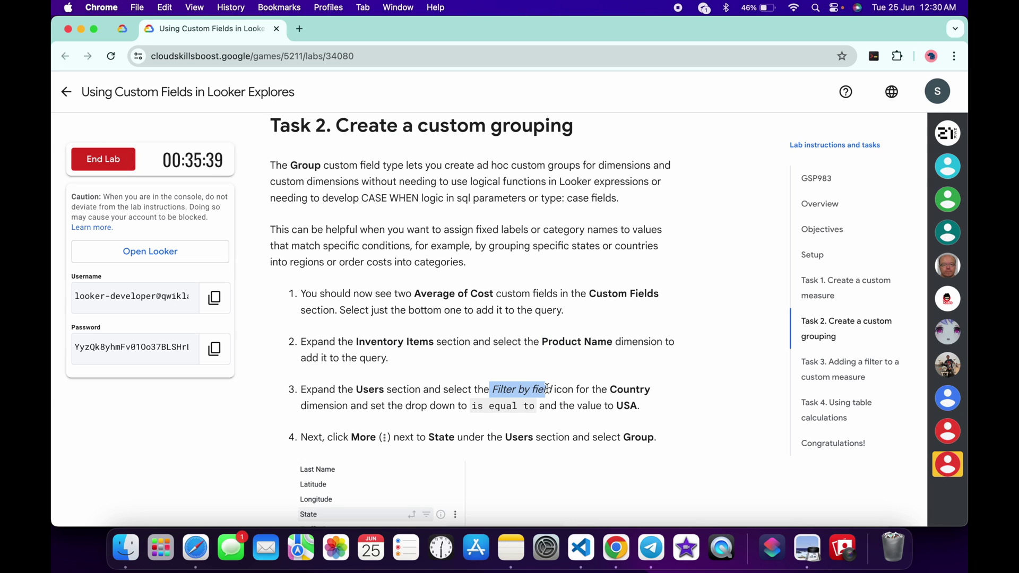
pyautogui.doubleClick(639, 389)
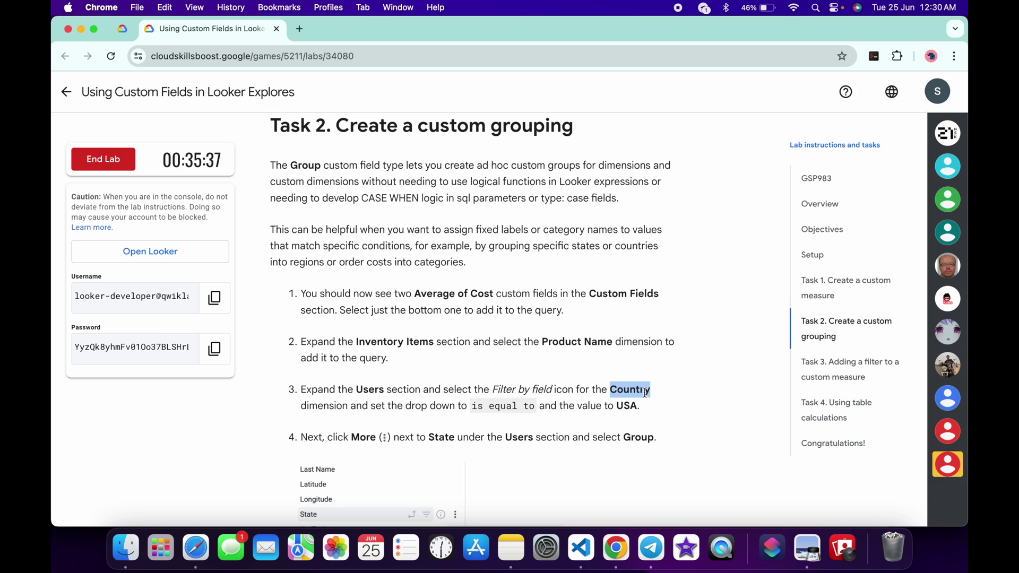
pyautogui.hotkey('ctrl', 'Right')
pyautogui.doubleClick(122, 181)
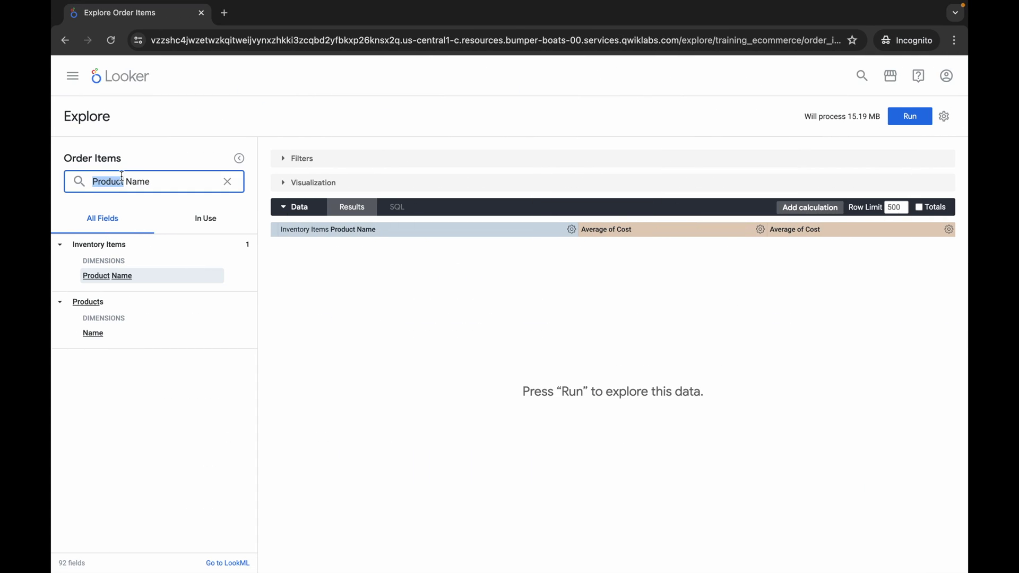
# Add a Users Country filter set to is equal to USA.
pyautogui.hotkey('ctrl', 'a')
pyautogui.hotkey('ctrl', 'v')
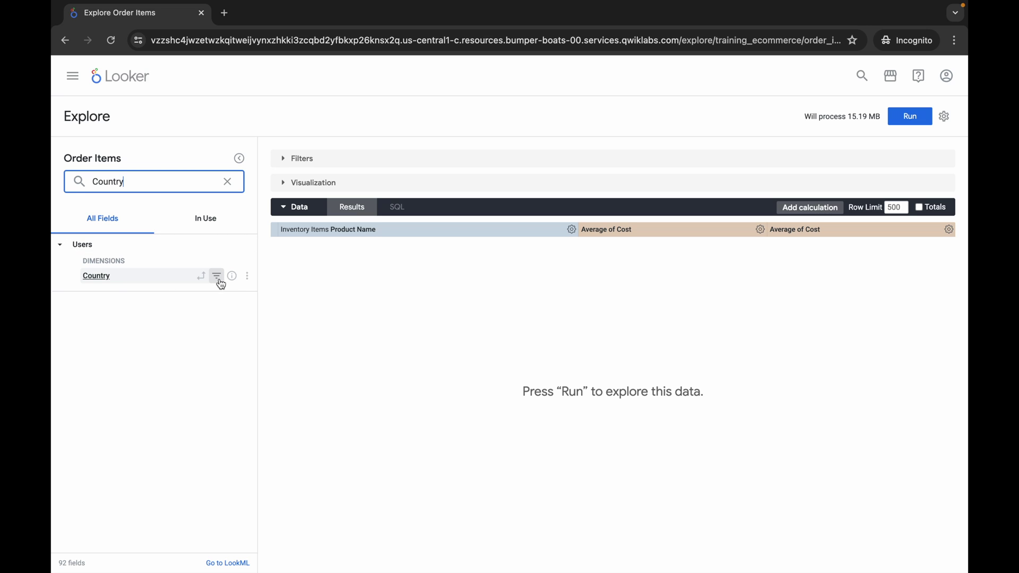
pyautogui.click(217, 277)
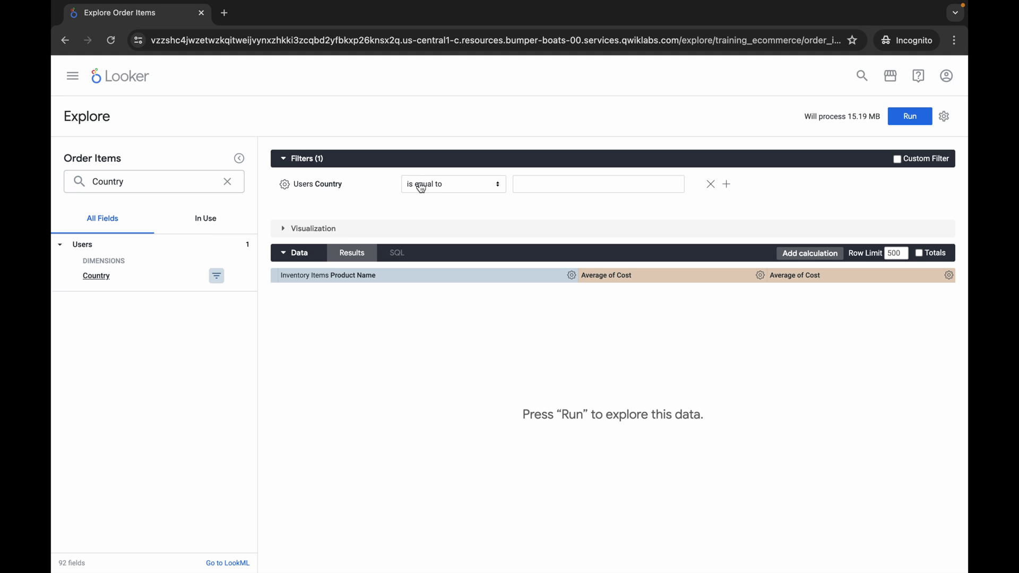
pyautogui.click(536, 184)
pyautogui.write('USA')
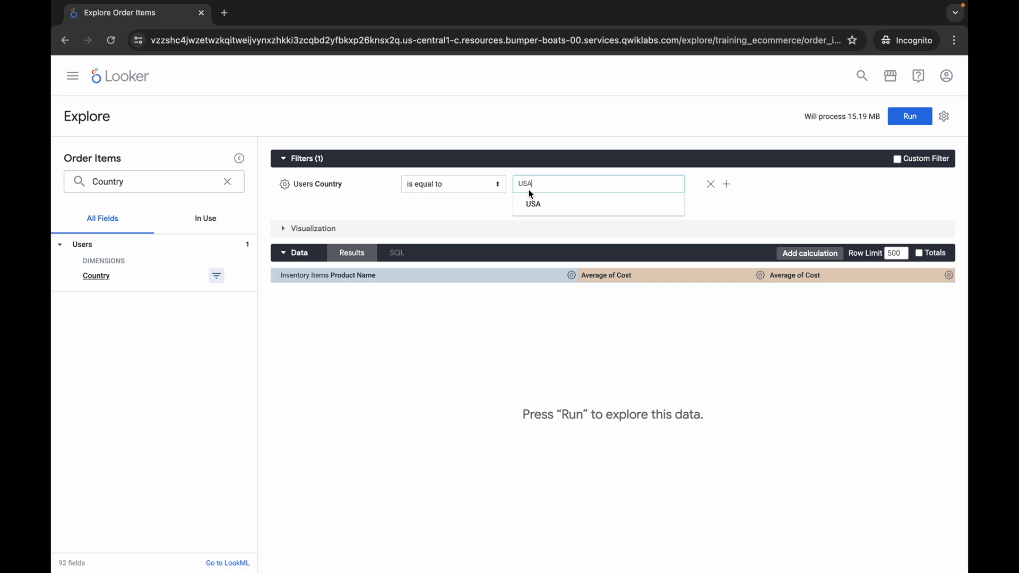
pyautogui.click(556, 208)
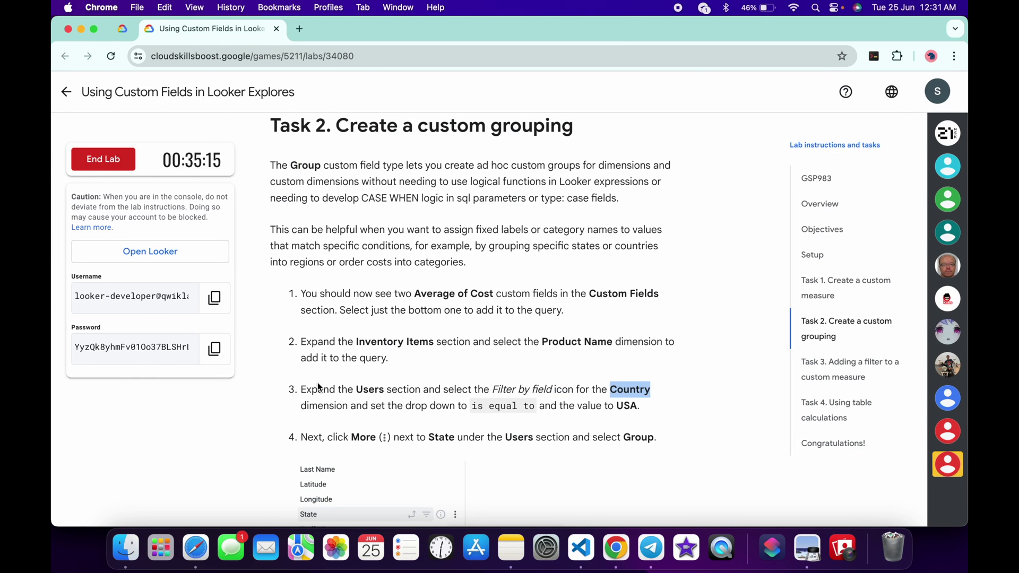
# Copy State from step 4 of the instructions and search the Explore fields for State.
pyautogui.moveTo(318, 389); pyautogui.dragTo(482, 405)
pyautogui.scroll(-2, 482, 405)
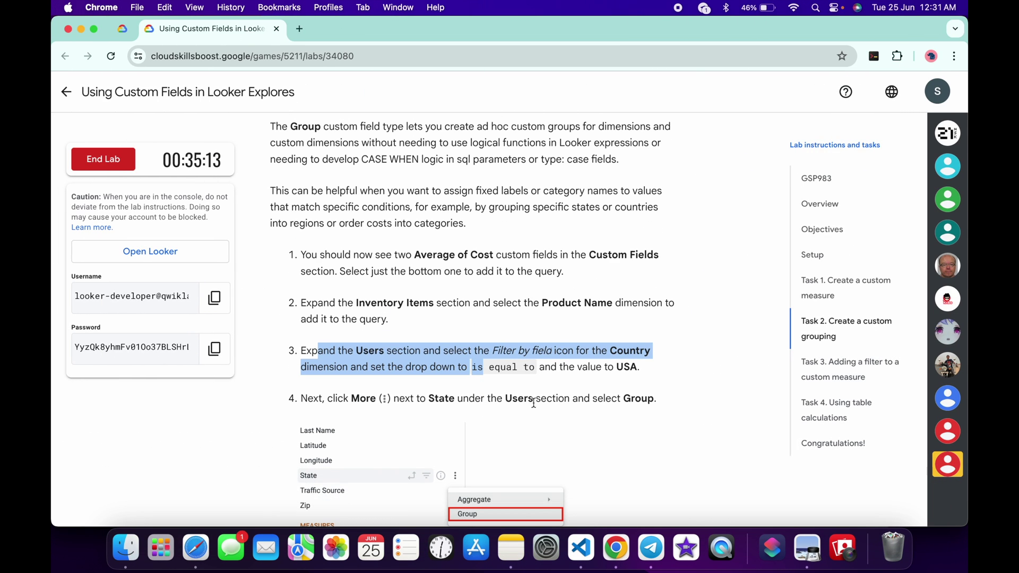
pyautogui.doubleClick(442, 399)
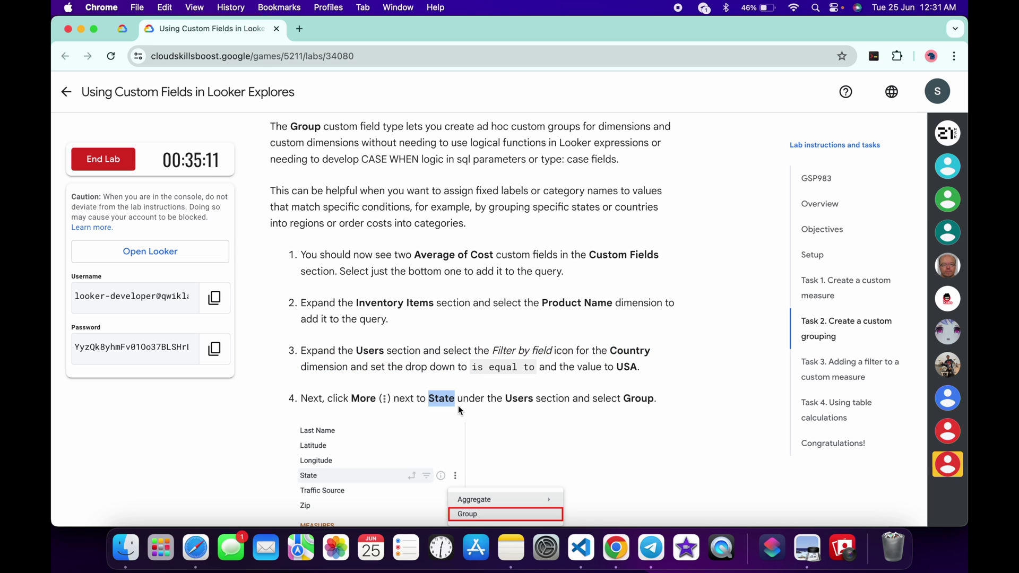
pyautogui.hotkey('ctrl', 'Right')
pyautogui.click(115, 183)
pyautogui.doubleClick(116, 184)
pyautogui.hotkey('ctrl', 'v')
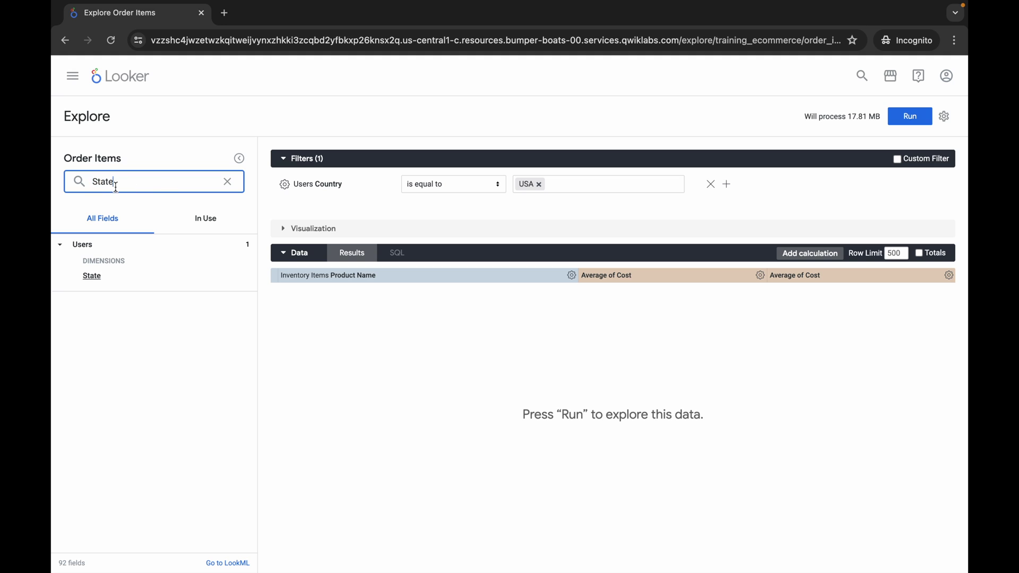
pyautogui.moveTo(164, 280)
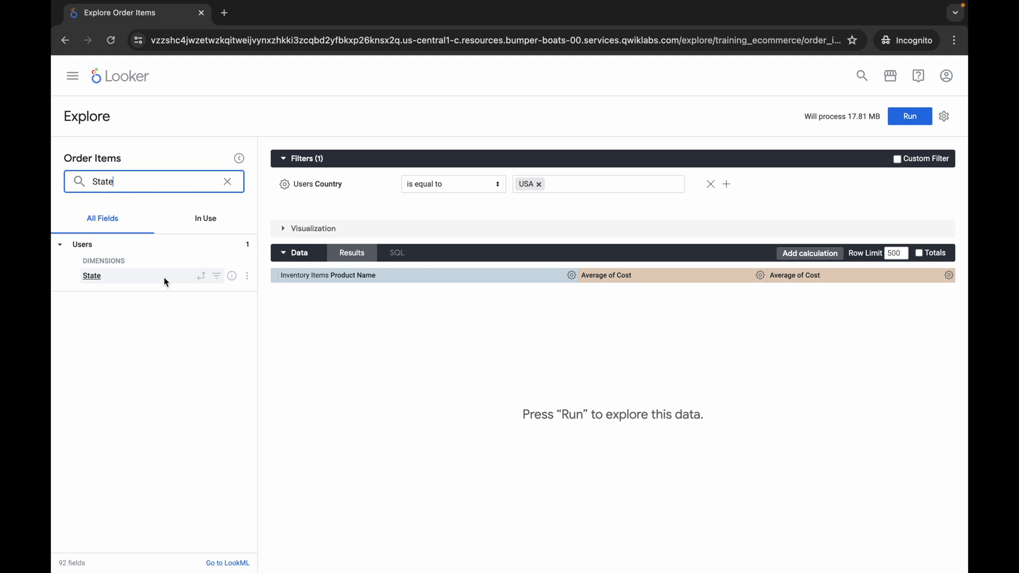
pyautogui.click(247, 279)
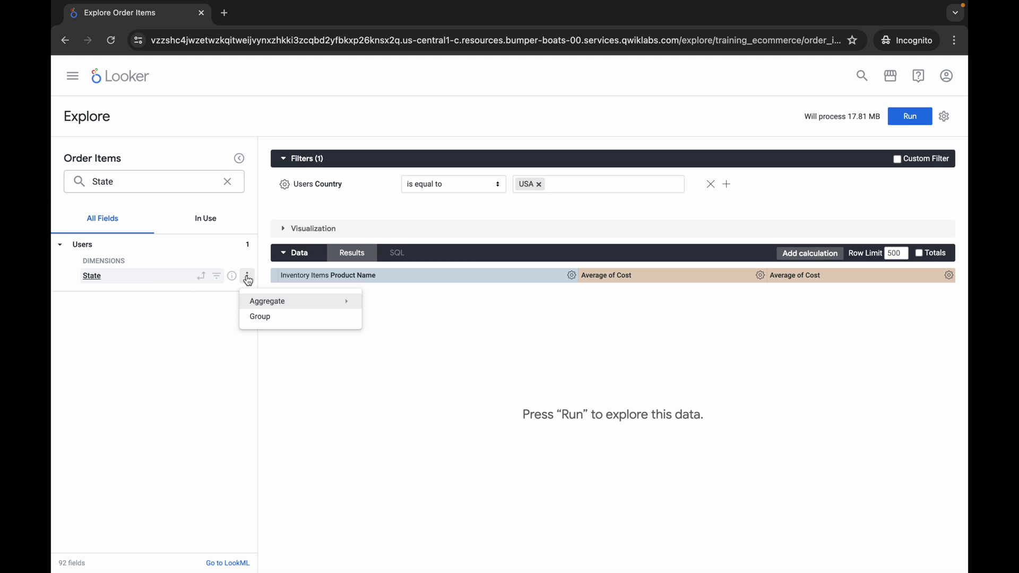
# Start a Group on Users State and copy the first group name, Pacific Northwest.
pyautogui.click(261, 318)
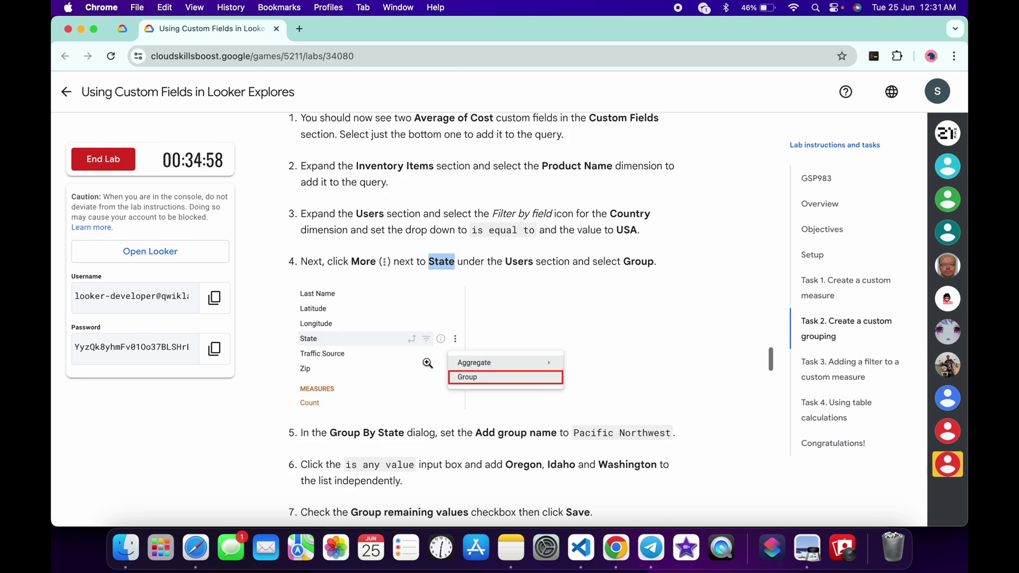
pyautogui.scroll(-5, 423, 364)
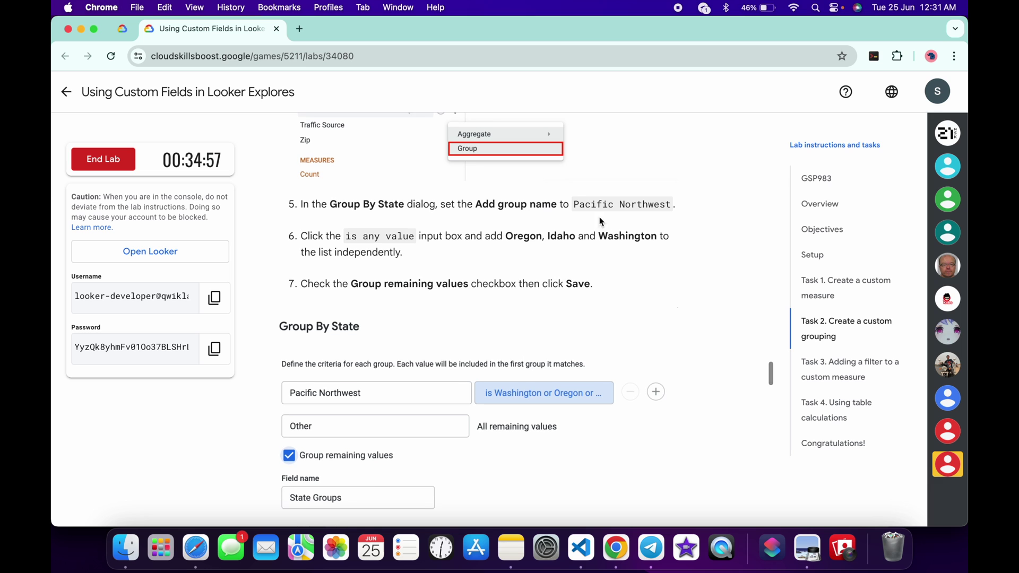
pyautogui.moveTo(574, 203); pyautogui.dragTo(676, 204)
pyautogui.hotkey('ctrl', 'Right')
pyautogui.click(393, 166)
# Name the new group Pacific Northwest and add Oregon to its states.
pyautogui.press('super+v')
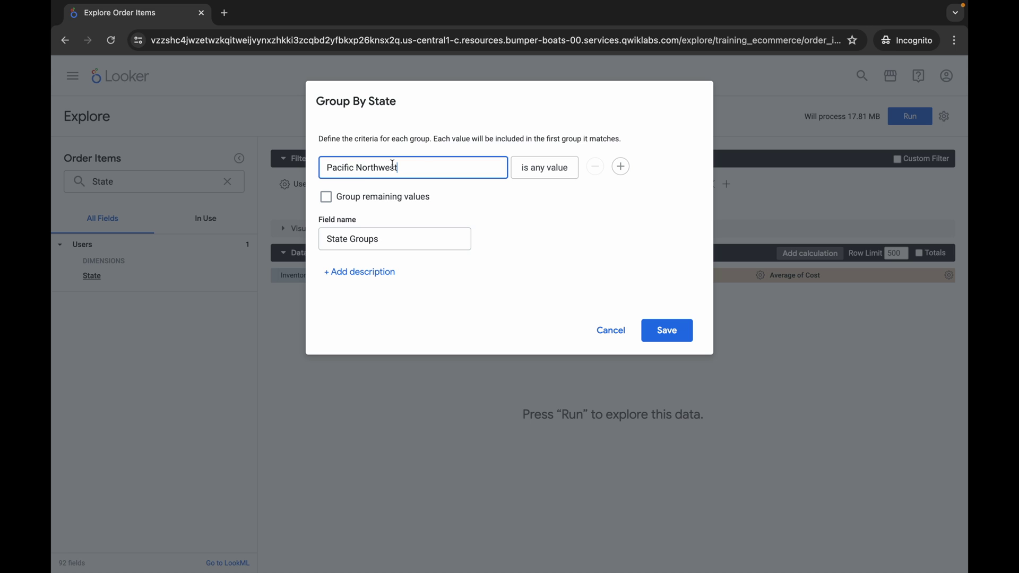
pyautogui.click(543, 174)
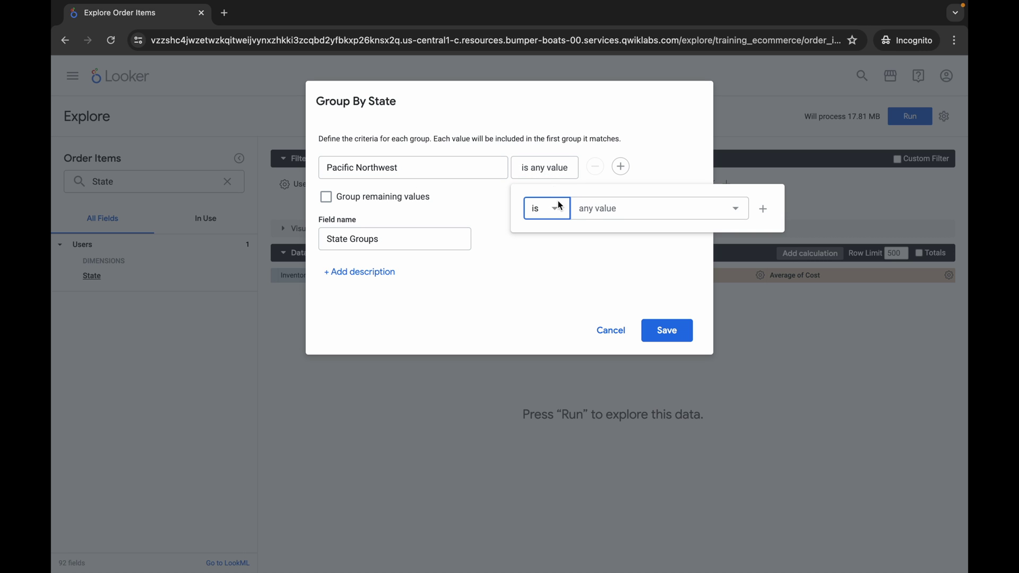
pyautogui.press('super+Tab')
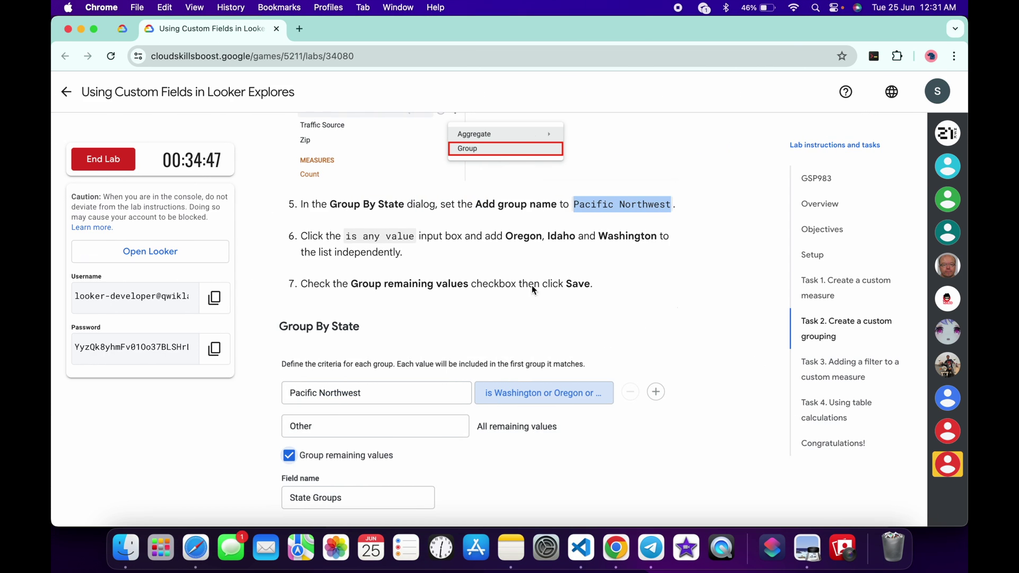
pyautogui.doubleClick(520, 238)
pyautogui.press('super+c')
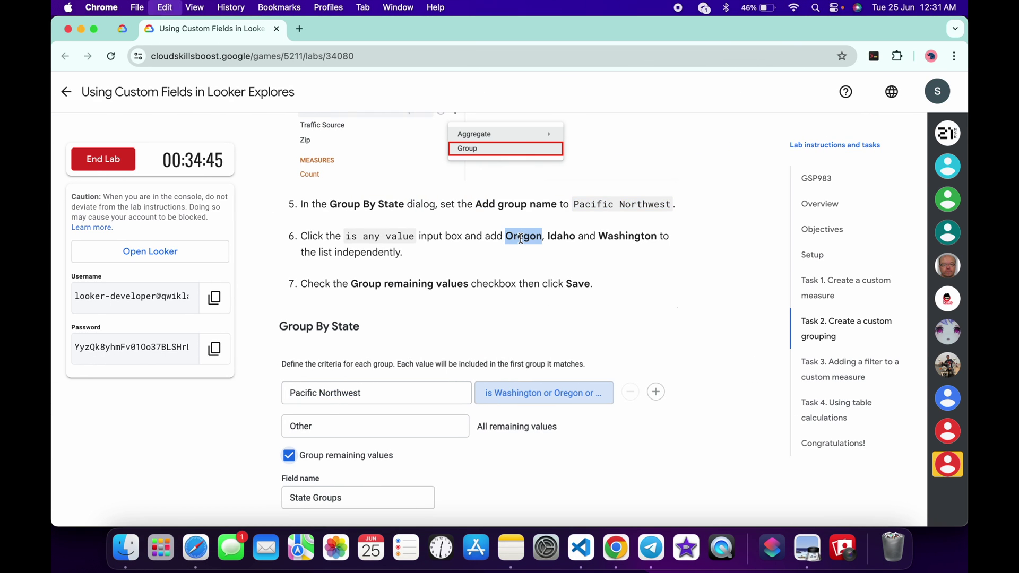
pyautogui.press('super+Tab')
pyautogui.click(590, 208)
pyautogui.press('super+v')
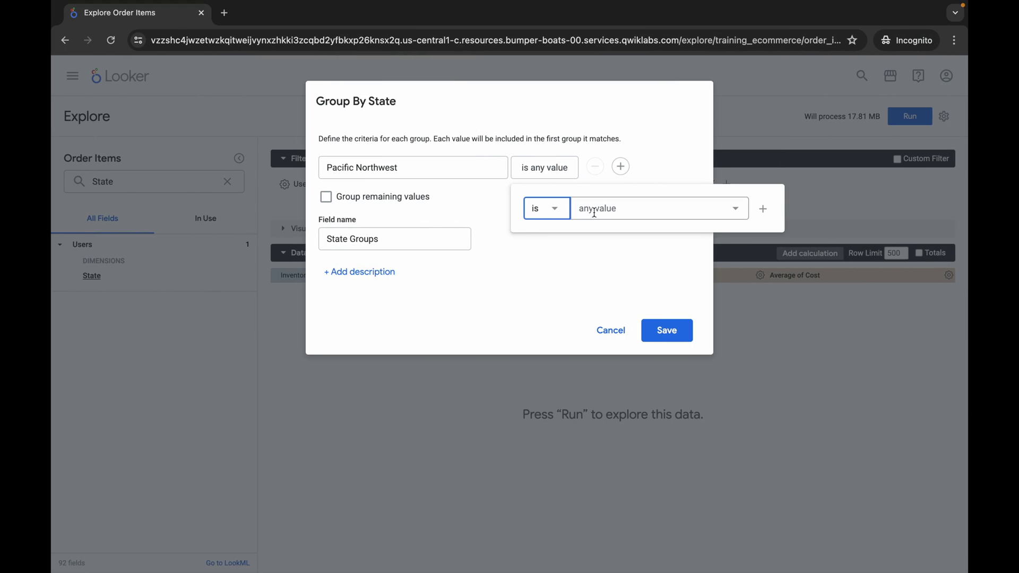
# Add Idaho and Washington, put all remaining states in Other, and save the State Groups grouping.
pyautogui.press('super+Tab')
pyautogui.doubleClick(560, 237)
pyautogui.press('super+c')
pyautogui.press('super+Tab')
pyautogui.press('super+v')
pyautogui.press('super+Tab')
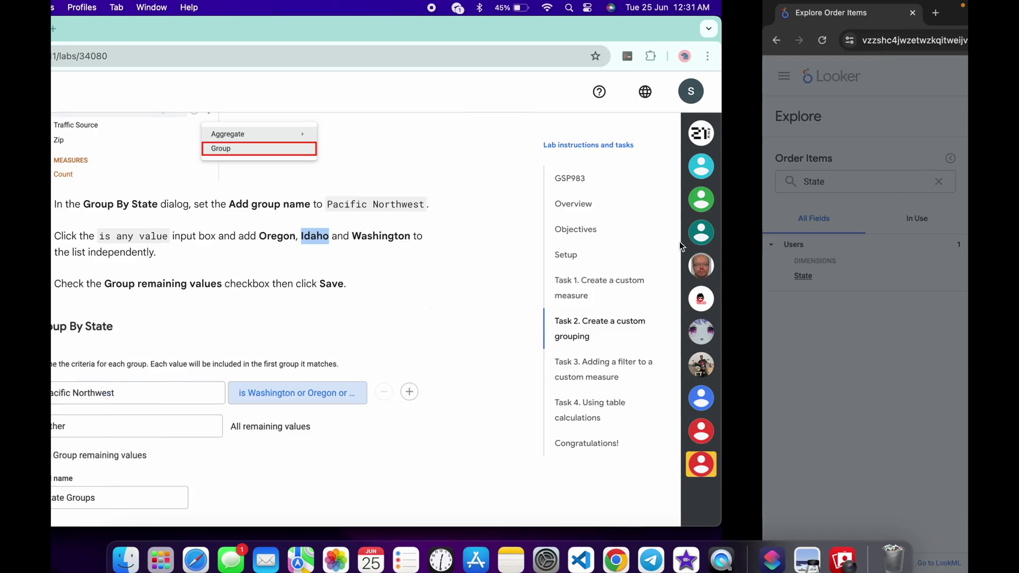
pyautogui.doubleClick(627, 236)
pyautogui.press('super+c')
pyautogui.press('super+Tab')
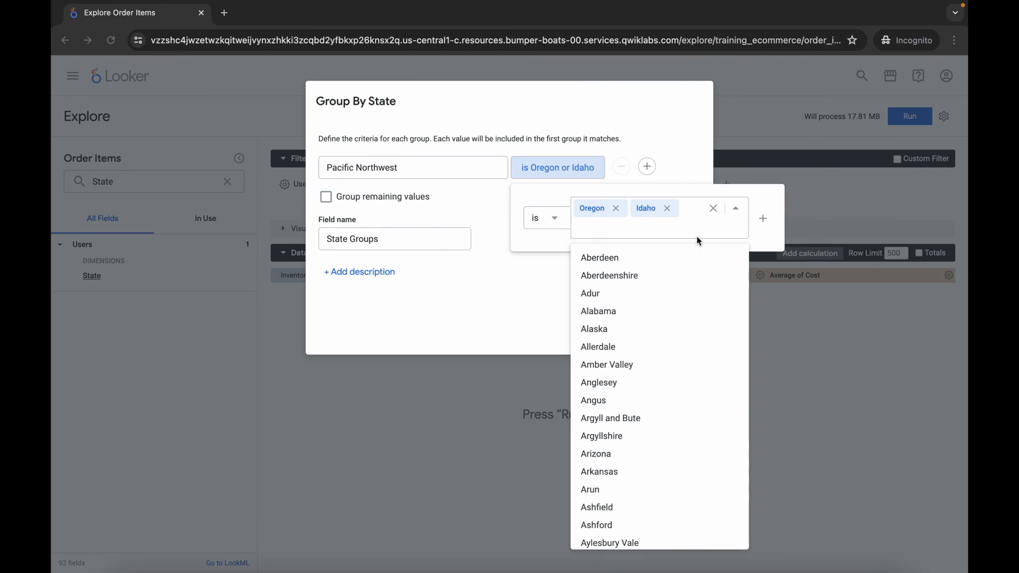
pyautogui.press('super+v')
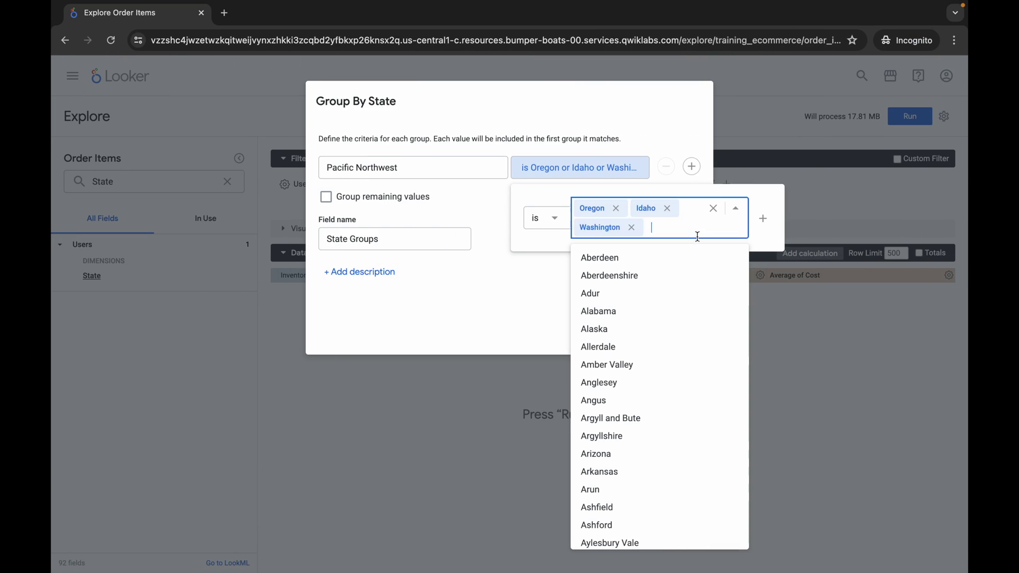
pyautogui.click(326, 199)
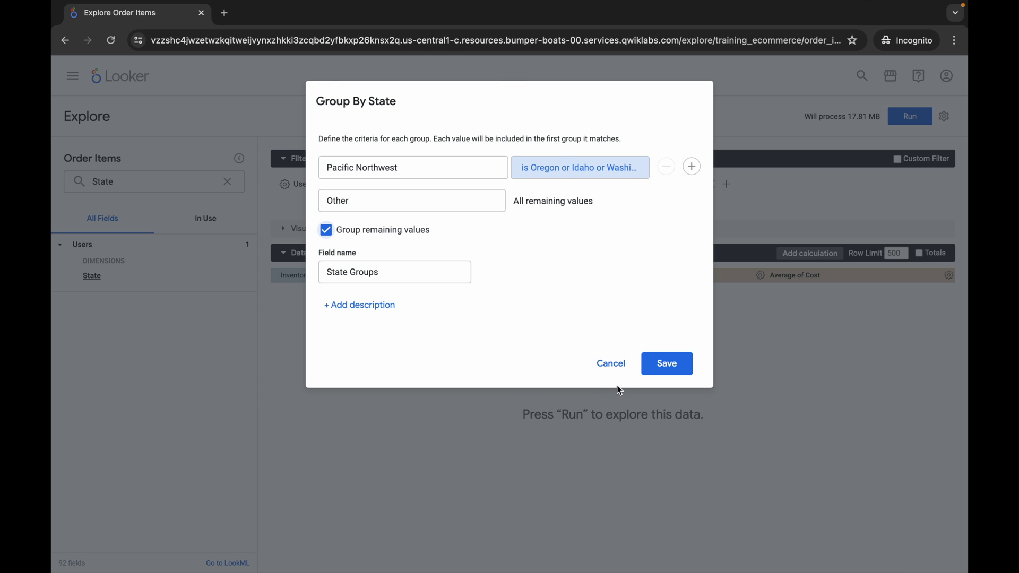
pyautogui.click(667, 365)
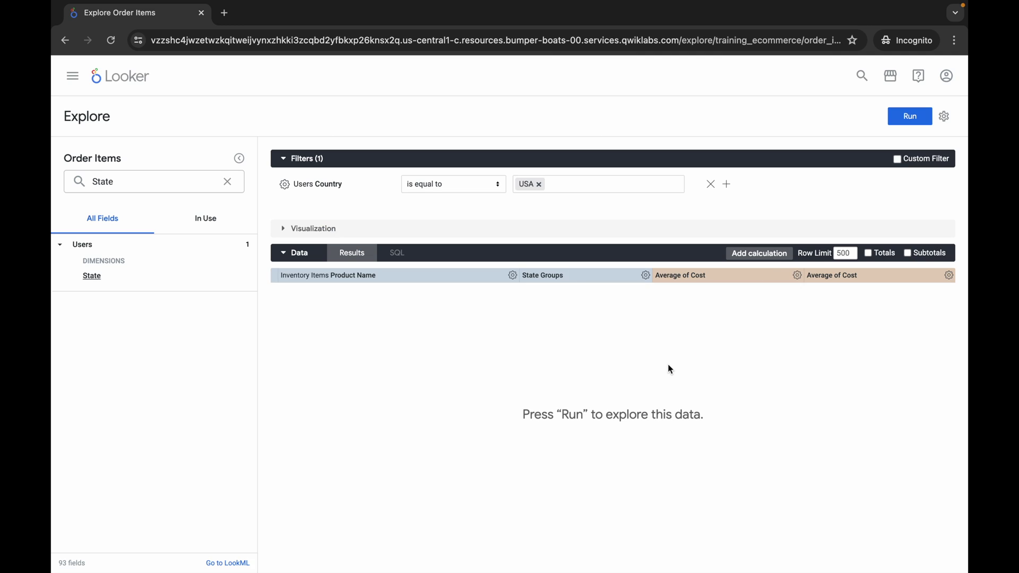
# Read Task 3's steps for filtering Average of Cost above 200, then return to Looker.
pyautogui.hotkey('ctrl', 'Left')
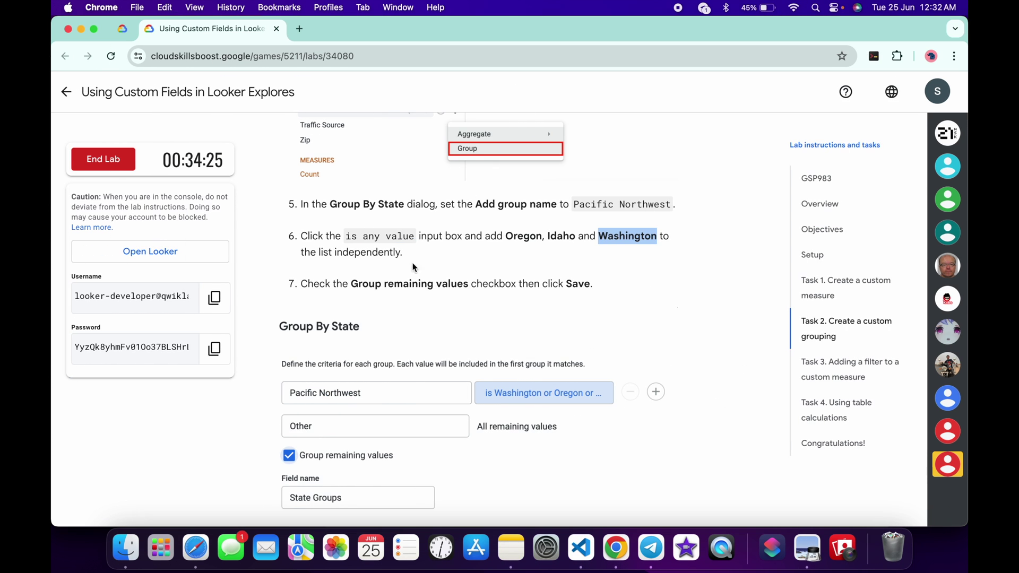
pyautogui.scroll(-15, 476, 320)
pyautogui.scroll(-5, 479, 326)
pyautogui.scroll(5, 480, 325)
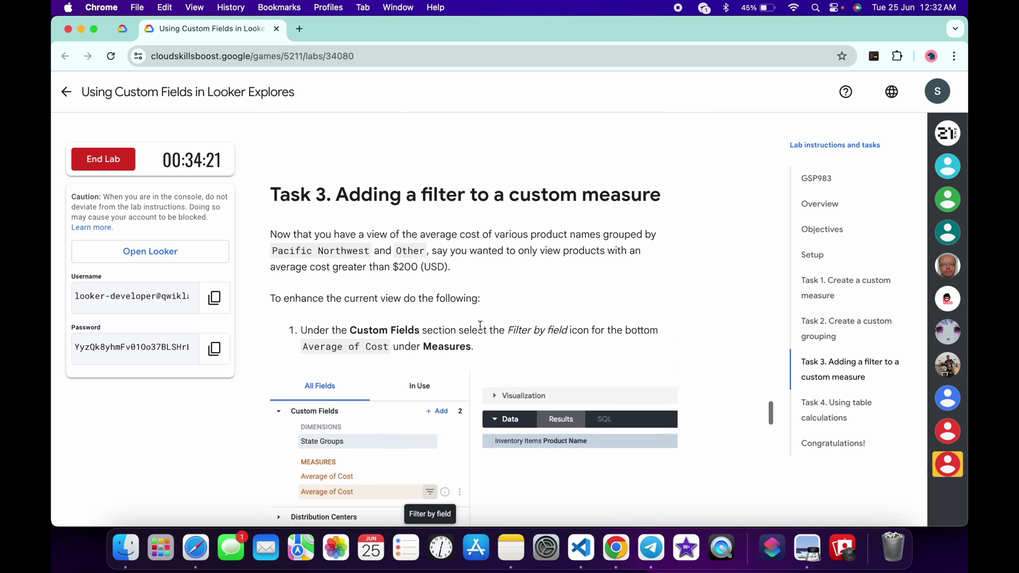
pyautogui.scroll(-5, 480, 326)
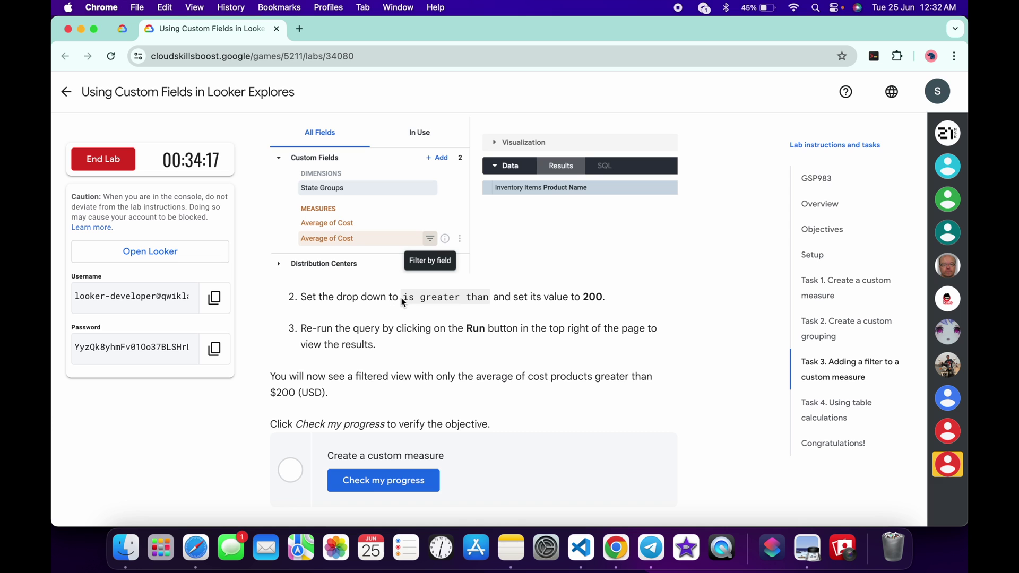
pyautogui.scroll(3, 402, 301)
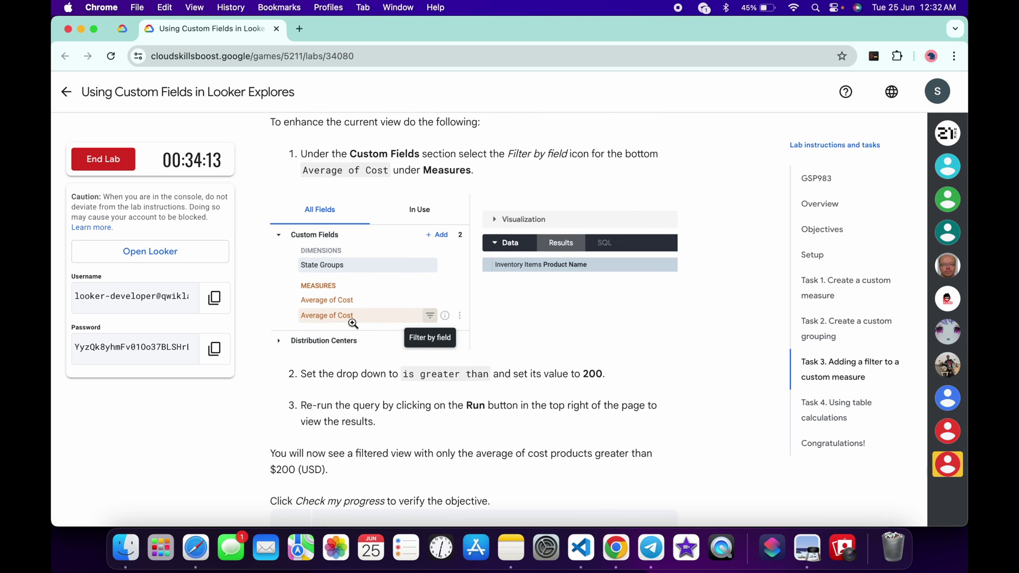
pyautogui.hotkey('ctrl', 'Right')
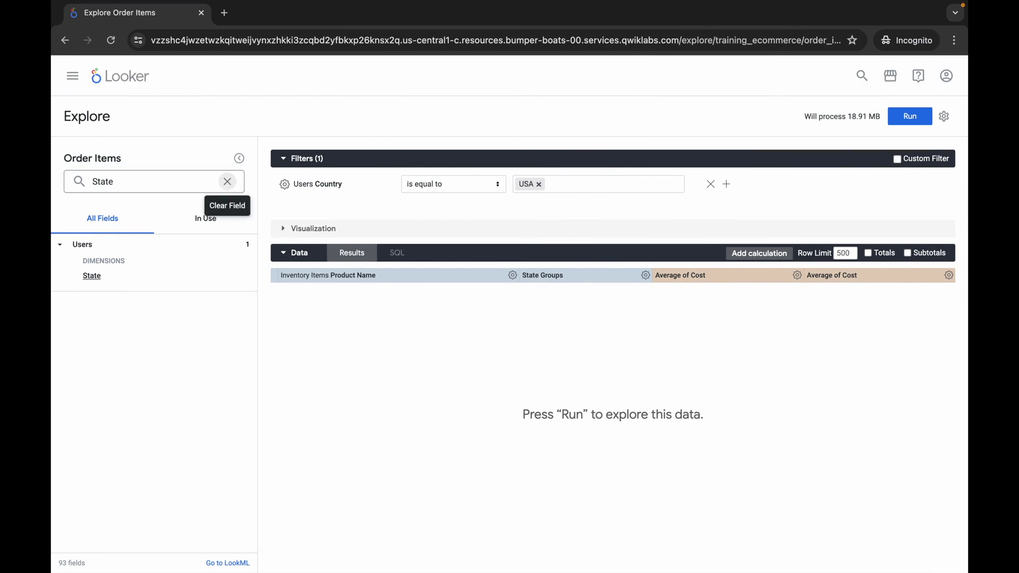
# Add a filter on the bottom Average of Cost measure with the condition 'is greater than'.
pyautogui.click(227, 184)
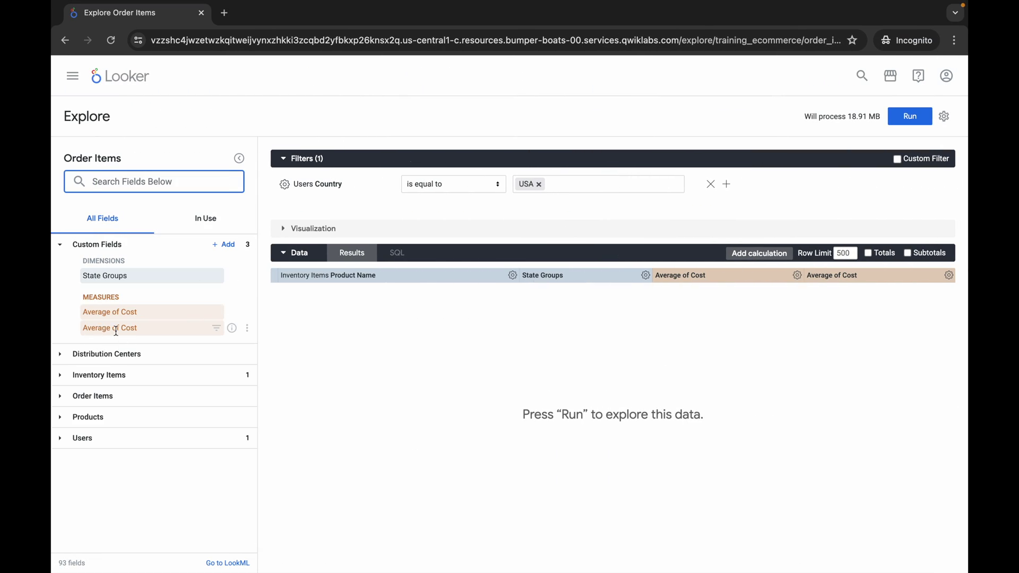
pyautogui.click(217, 329)
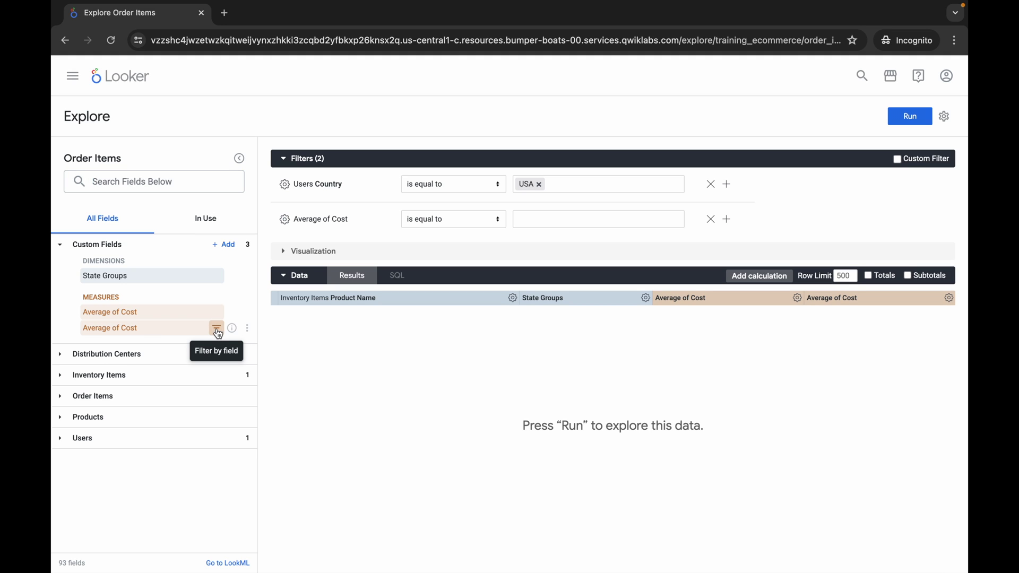
pyautogui.click(430, 225)
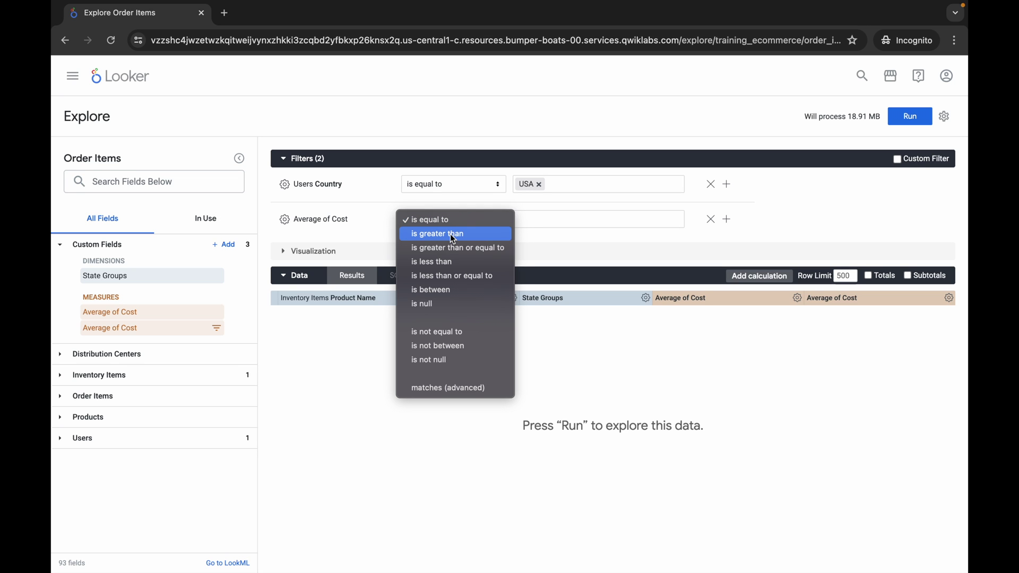
pyautogui.click(423, 235)
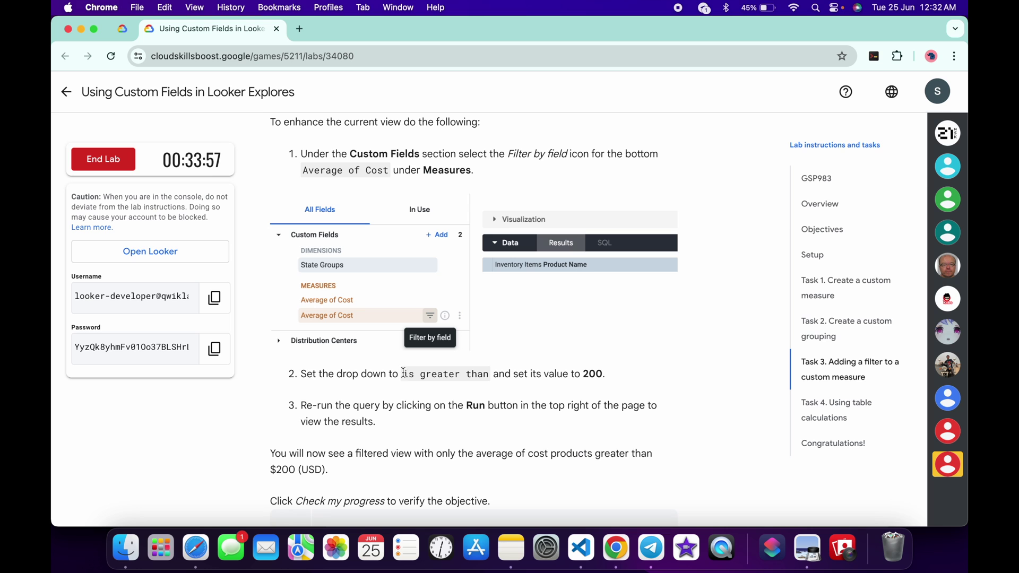
pyautogui.moveTo(403, 373); pyautogui.dragTo(491, 373)
pyautogui.hotkey('ctrl', 'Right')
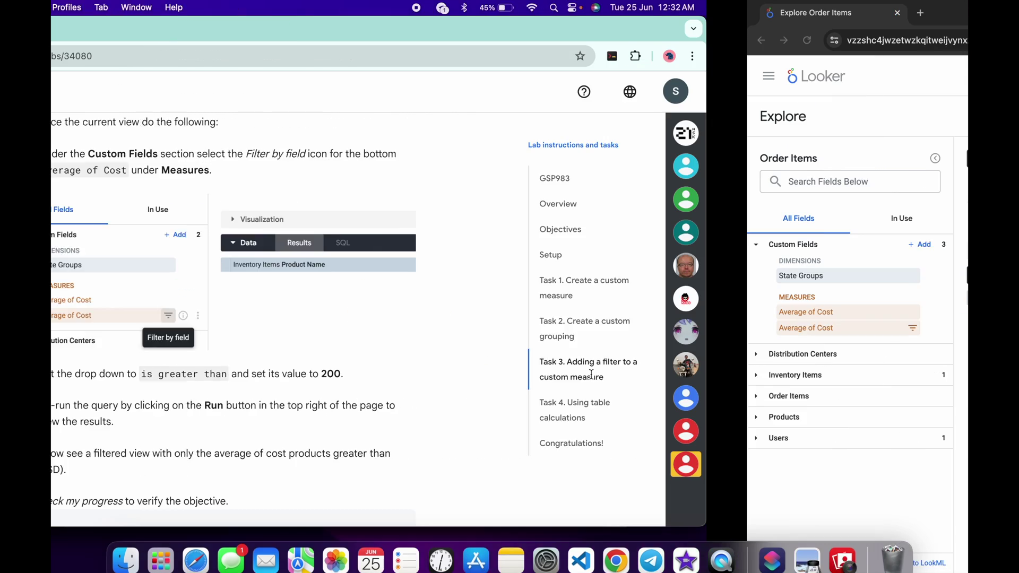
# Enter 200 as the threshold and rerun the query, returning 38 rows.
pyautogui.click(535, 222)
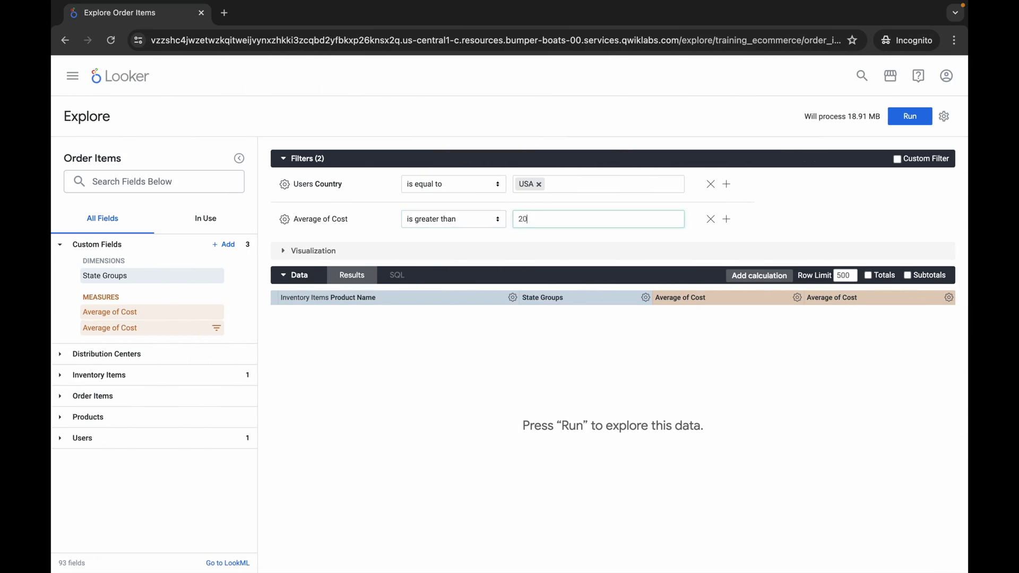
pyautogui.hotkey('ctrl', 'Left')
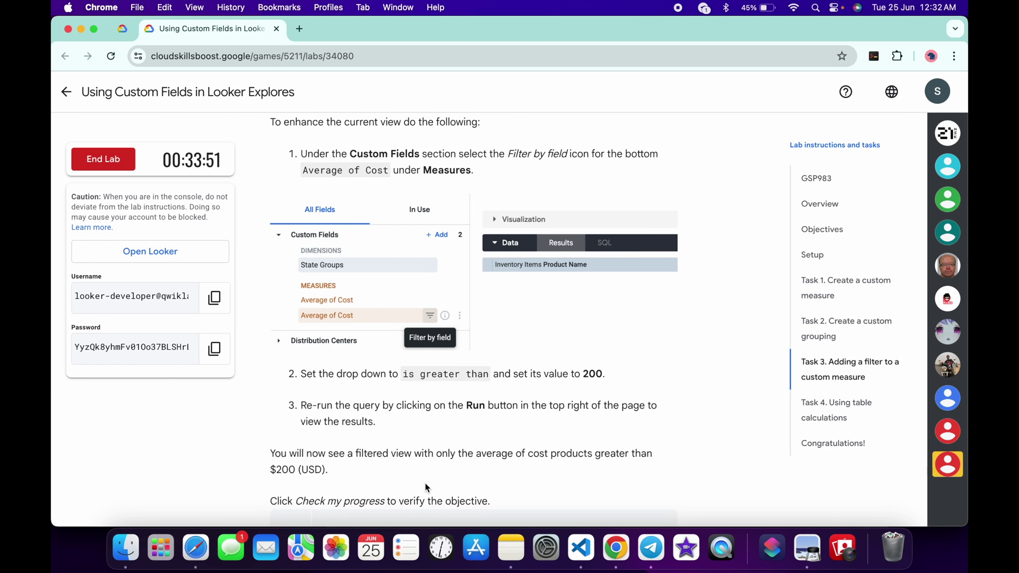
pyautogui.scroll(-5, 426, 487)
pyautogui.hotkey('ctrl', 'Right')
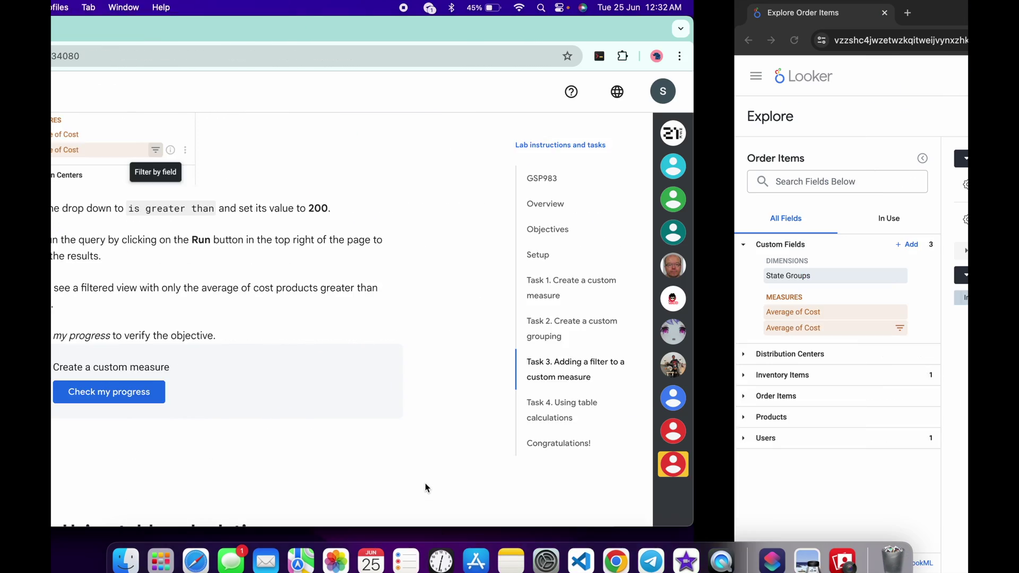
pyautogui.click(898, 126)
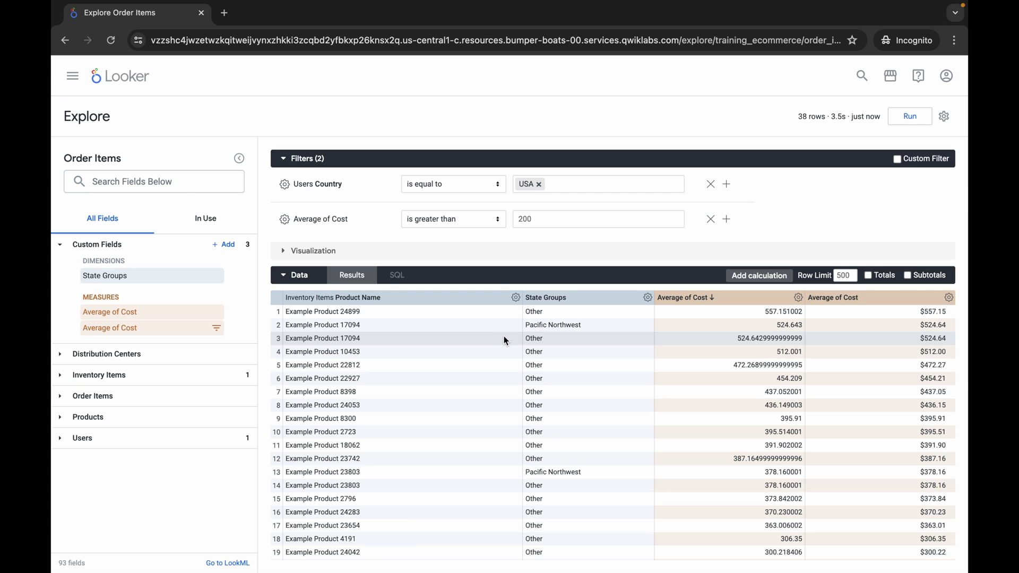
pyautogui.hotkey('ctrl', 'Left')
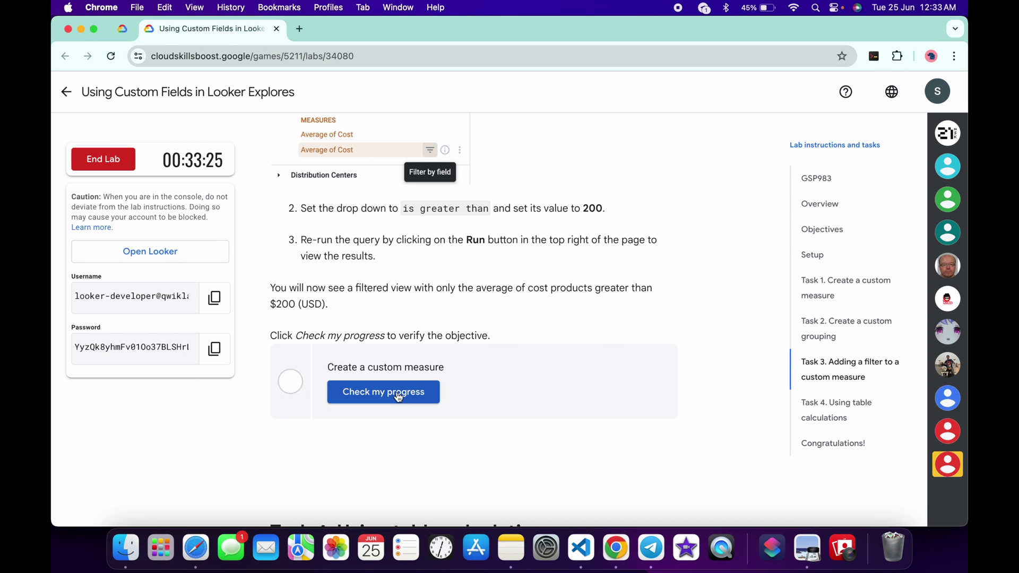
# Run the Task 3 progress check and retry it after the error message.
pyautogui.click(397, 396)
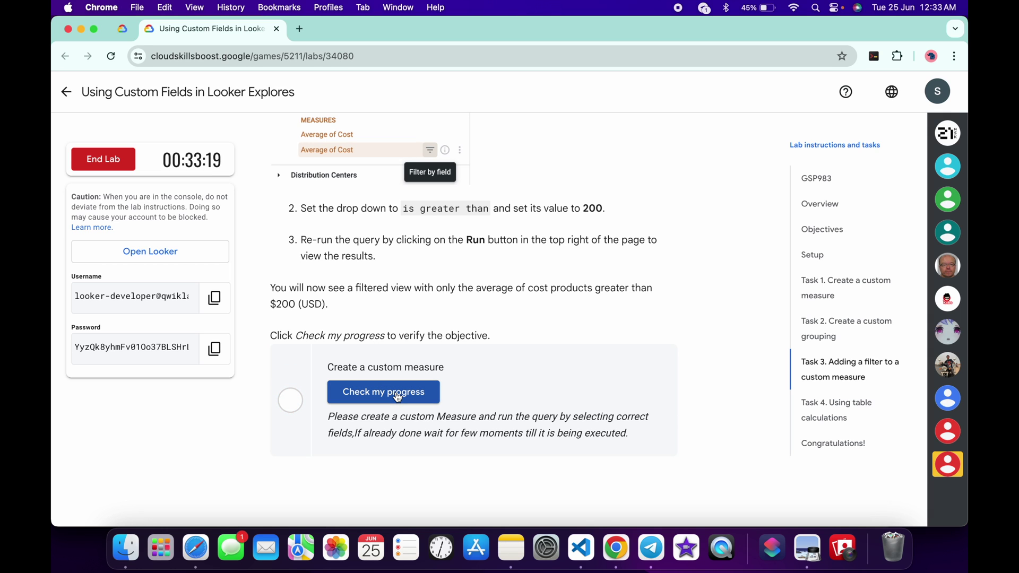
pyautogui.moveTo(330, 416); pyautogui.dragTo(386, 401)
pyautogui.click(385, 399)
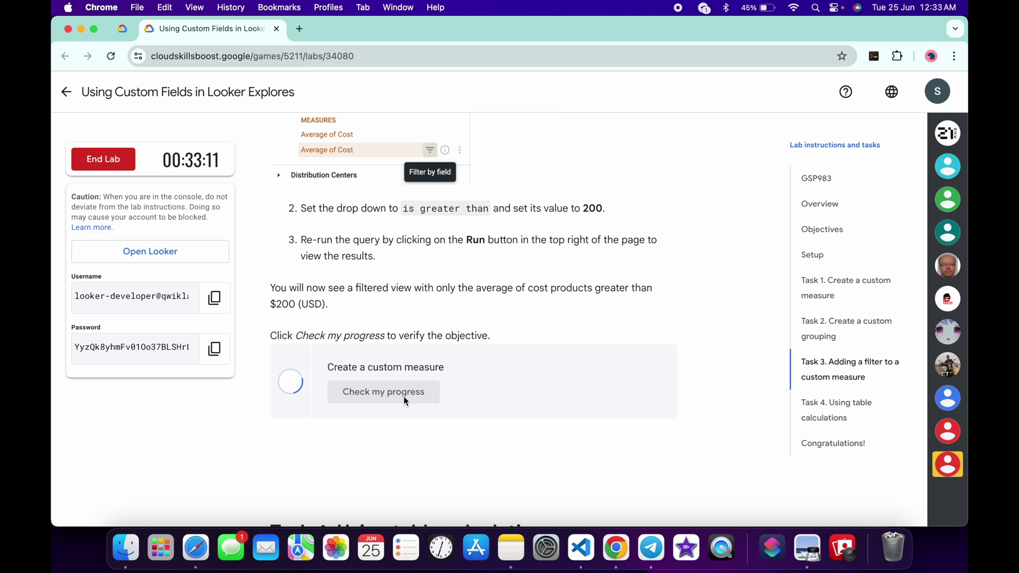
# Read Task 4's table calculation steps for Order Count, then return to Looker.
pyautogui.scroll(-5, 403, 396)
pyautogui.moveTo(271, 318); pyautogui.dragTo(455, 318)
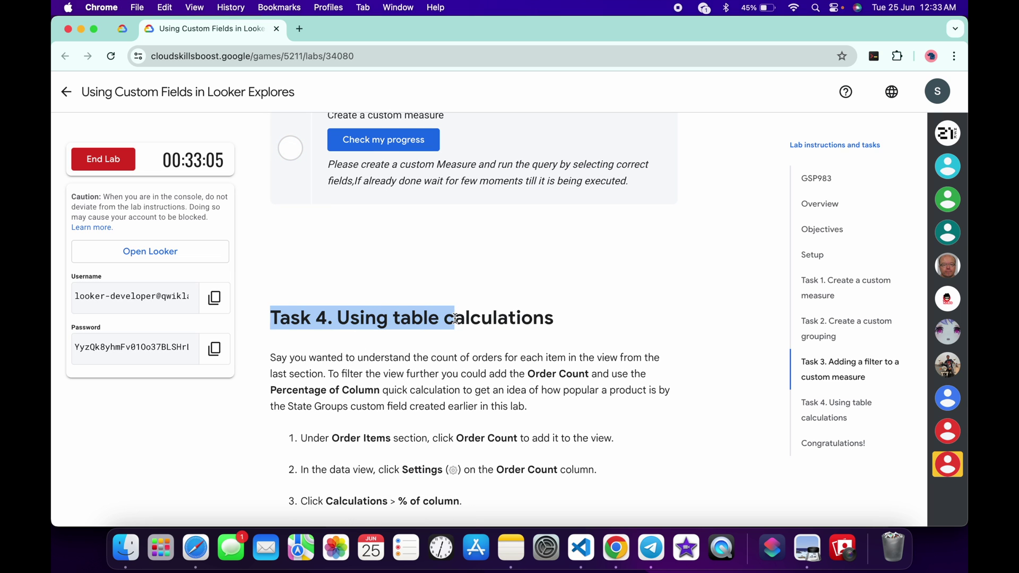
pyautogui.scroll(-2, 454, 317)
pyautogui.moveTo(497, 406); pyautogui.dragTo(552, 410)
pyautogui.hotkey('ctrl', 'c')
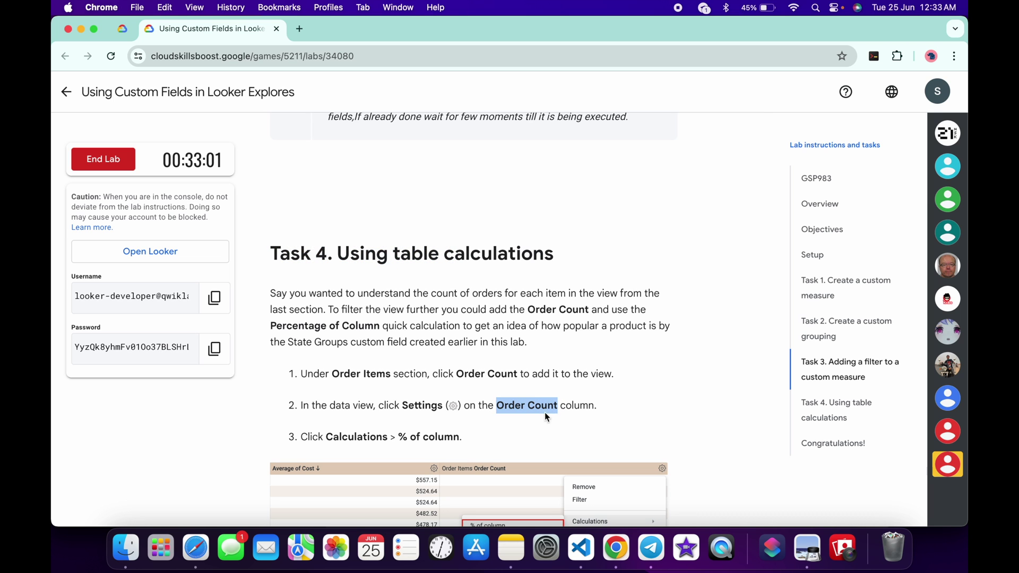
pyautogui.hotkey('ctrl', 'Right')
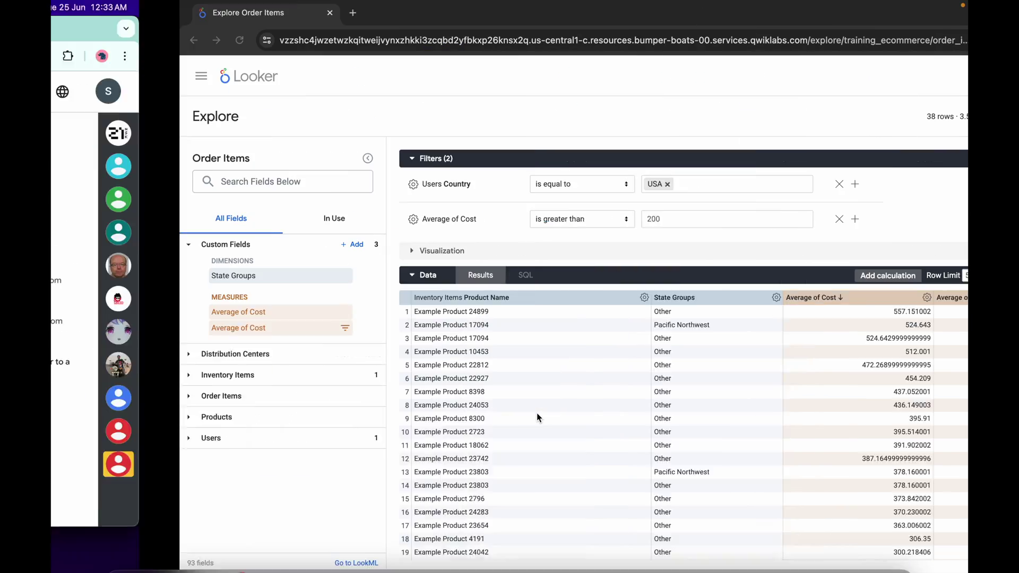
# Search for Order Count and add it to the results.
pyautogui.click(145, 180)
pyautogui.hotkey('ctrl', 'v')
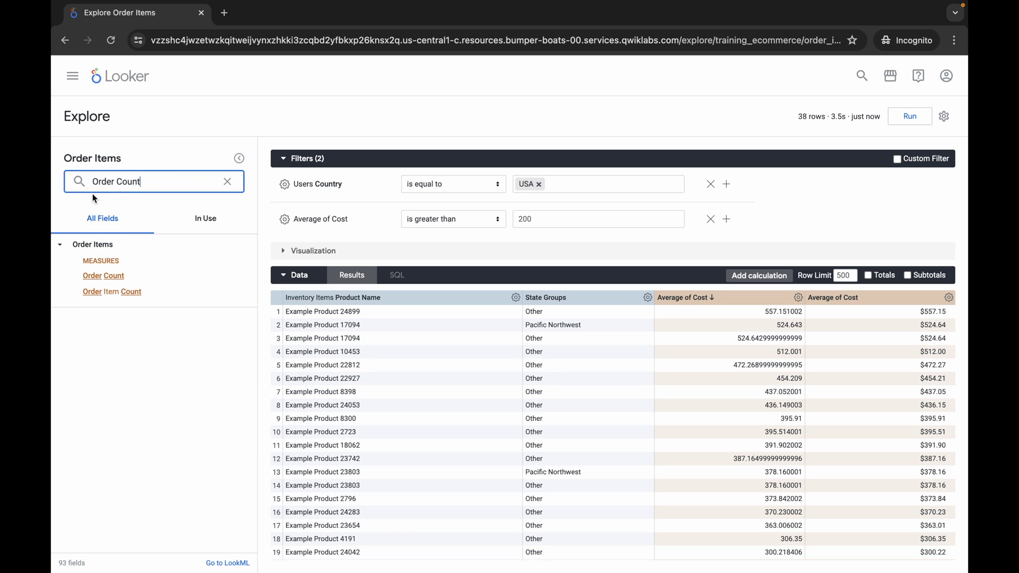
pyautogui.click(115, 276)
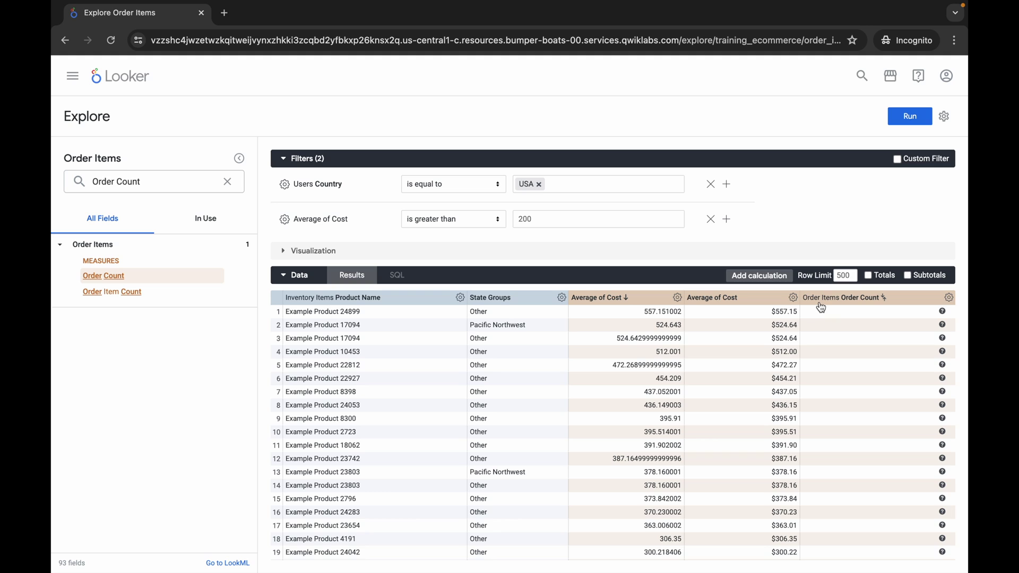
# Add a '% of column' calculation on Order Count and rerun the query.
pyautogui.click(949, 299)
pyautogui.moveTo(865, 367)
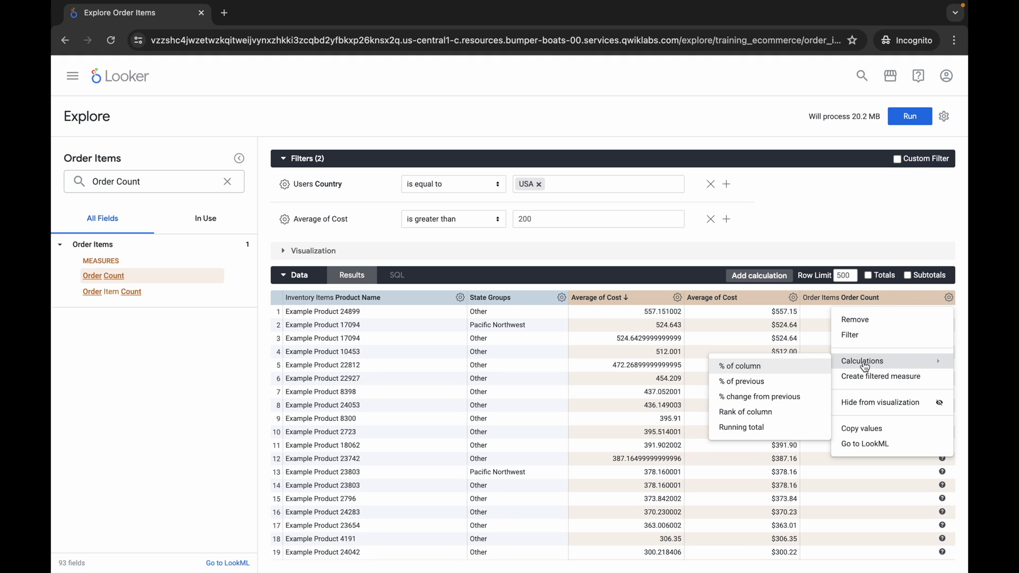
pyautogui.click(744, 373)
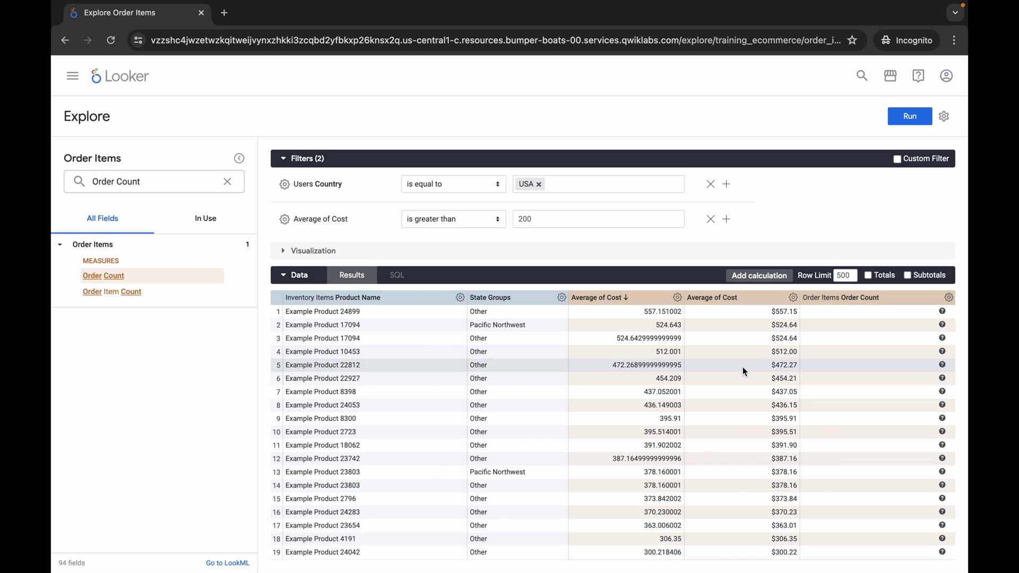
pyautogui.click(910, 118)
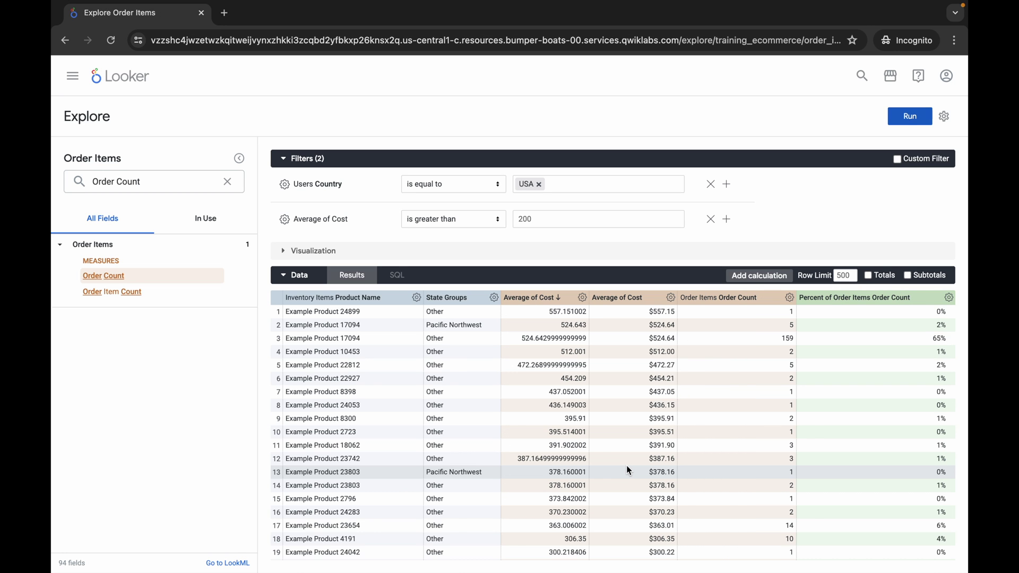
pyautogui.hotkey('ctrl', 'Left')
pyautogui.scroll(-10, 409, 452)
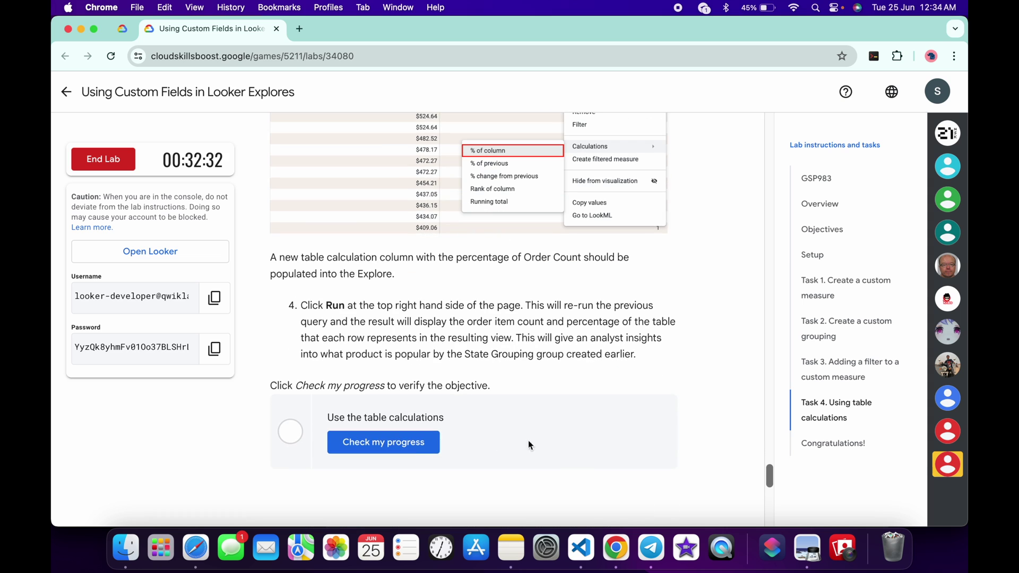
# Run the Task 4 progress check and retry it after the error message.
pyautogui.click(409, 449)
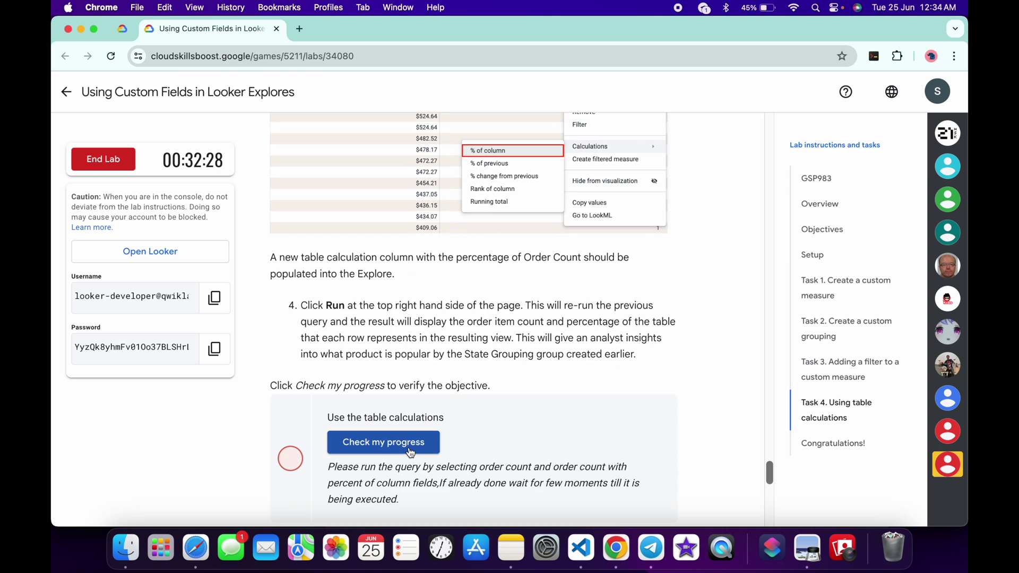
pyautogui.scroll(-2, 409, 452)
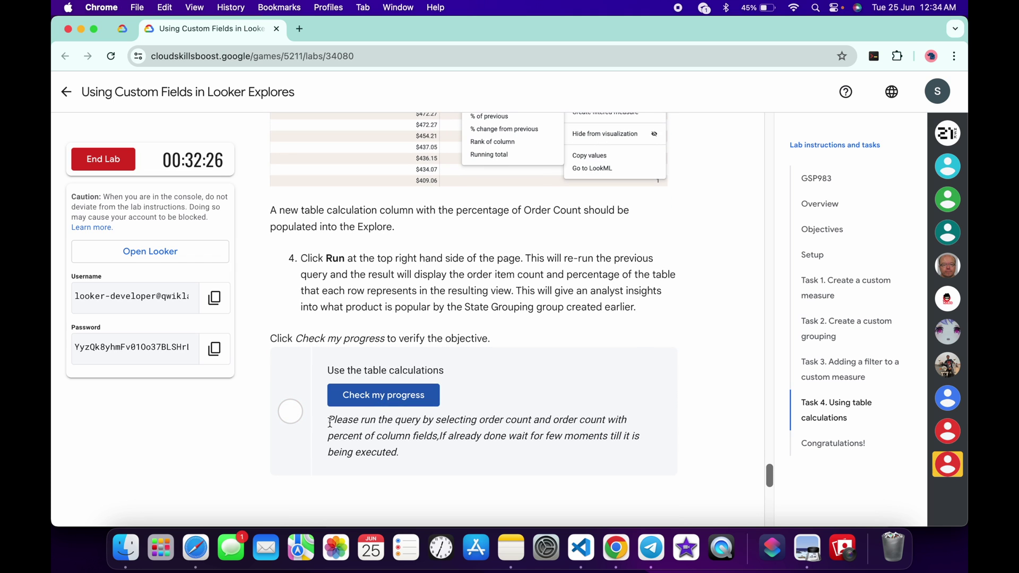
pyautogui.moveTo(330, 423); pyautogui.dragTo(431, 454)
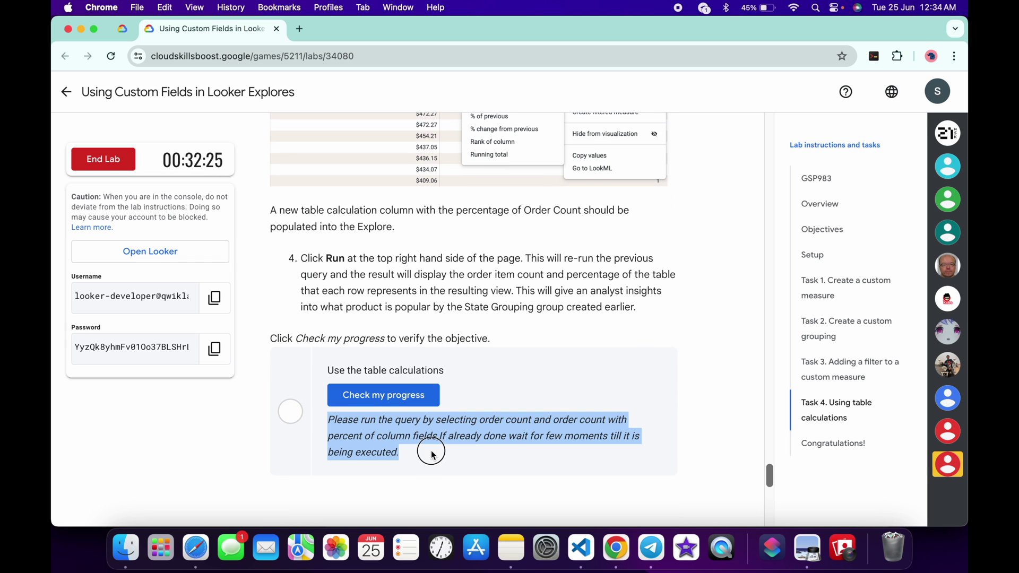
pyautogui.click(402, 397)
# Rerun the progress checks until Task 3 reads Assessment Completed.
pyautogui.scroll(15, 409, 318)
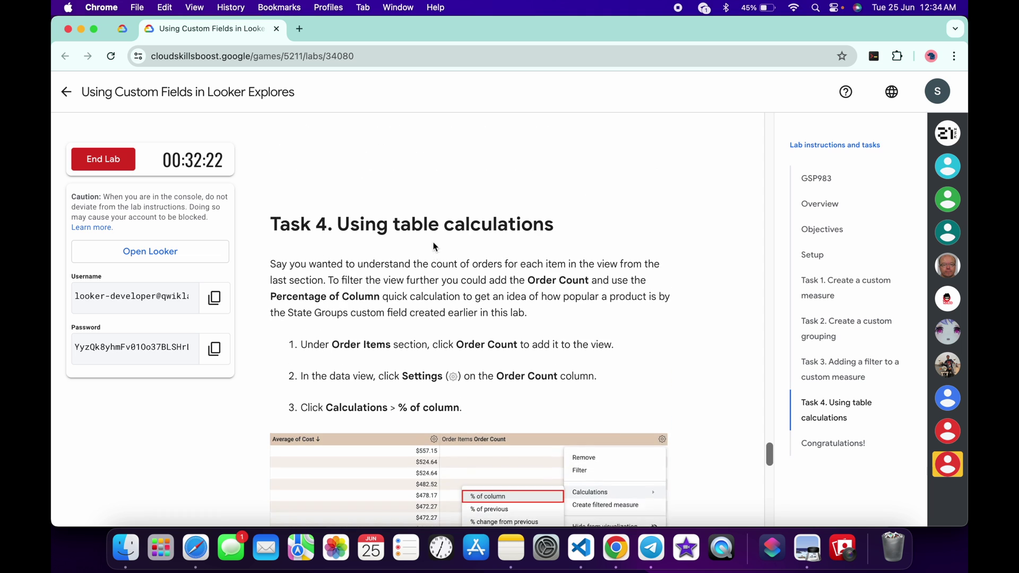
pyautogui.scroll(-15, 360, 272)
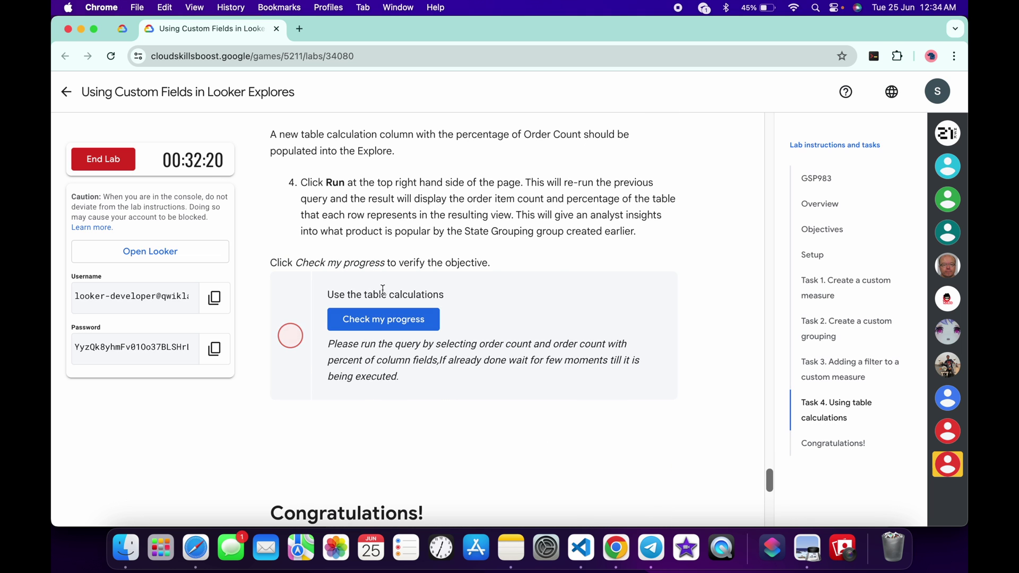
pyautogui.scroll(12, 382, 289)
pyautogui.scroll(3, 382, 289)
pyautogui.click(406, 208)
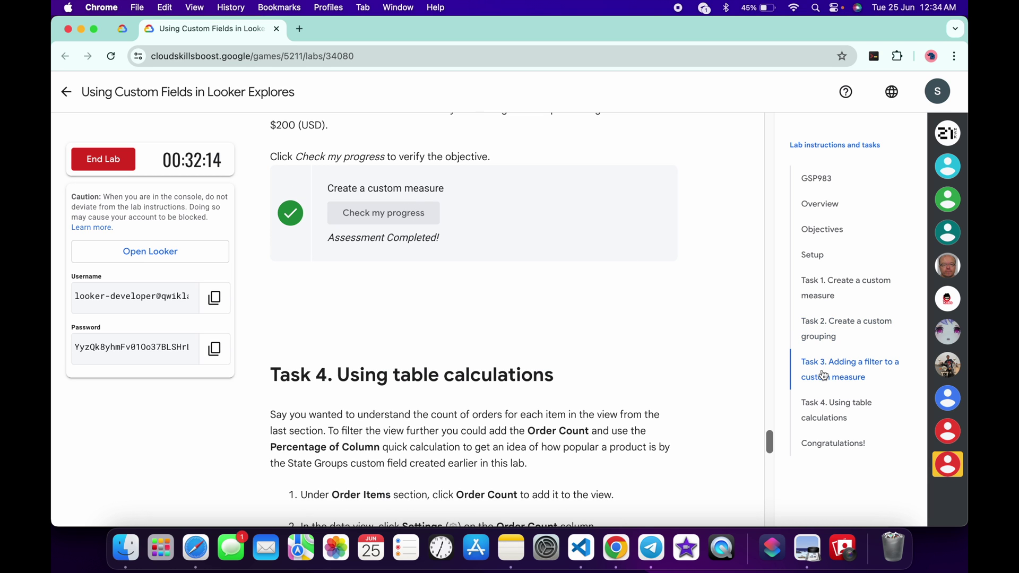
pyautogui.scroll(-10, 362, 246)
pyautogui.scroll(-2, 364, 251)
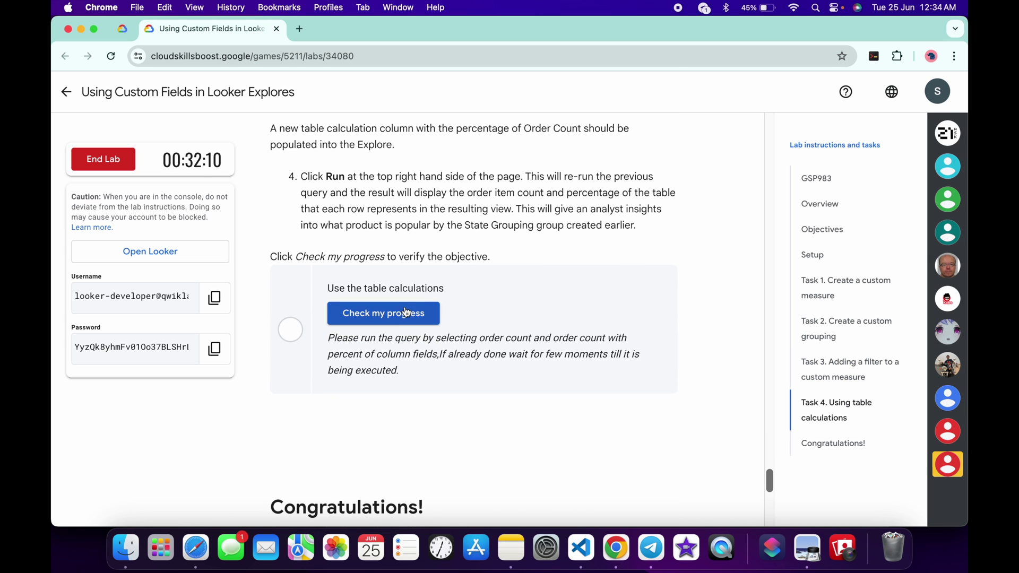
pyautogui.click(405, 311)
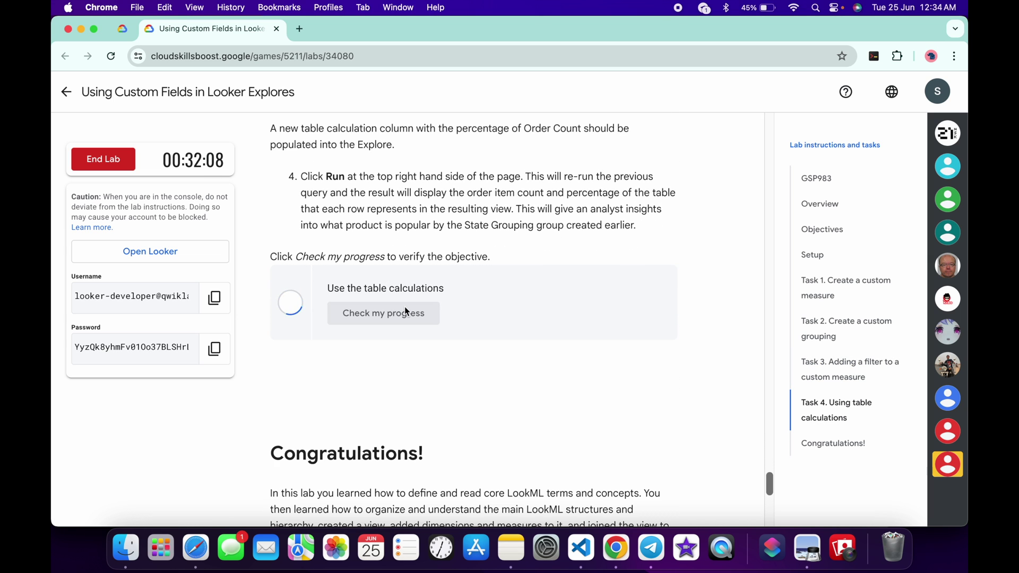
pyautogui.click(405, 312)
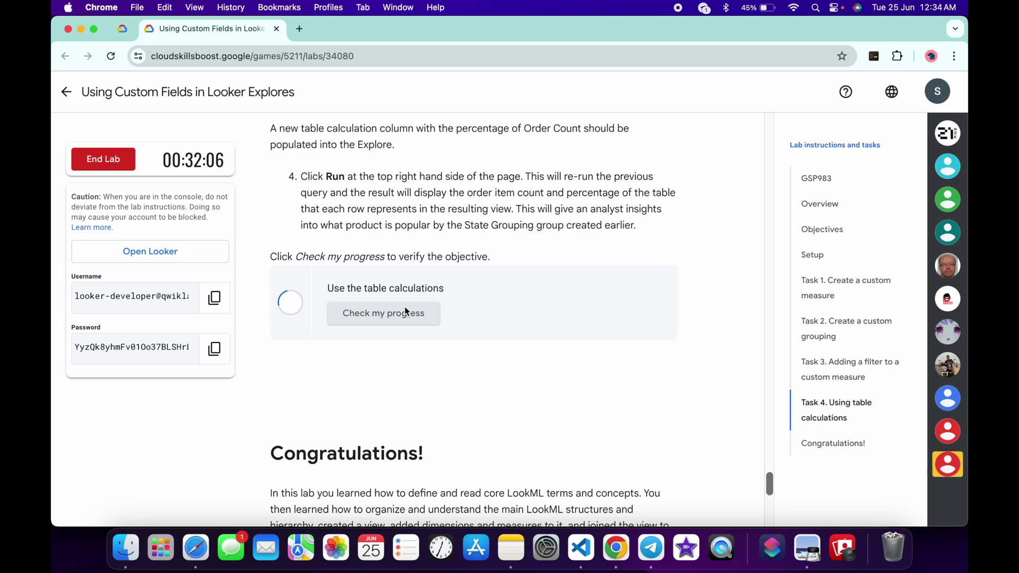